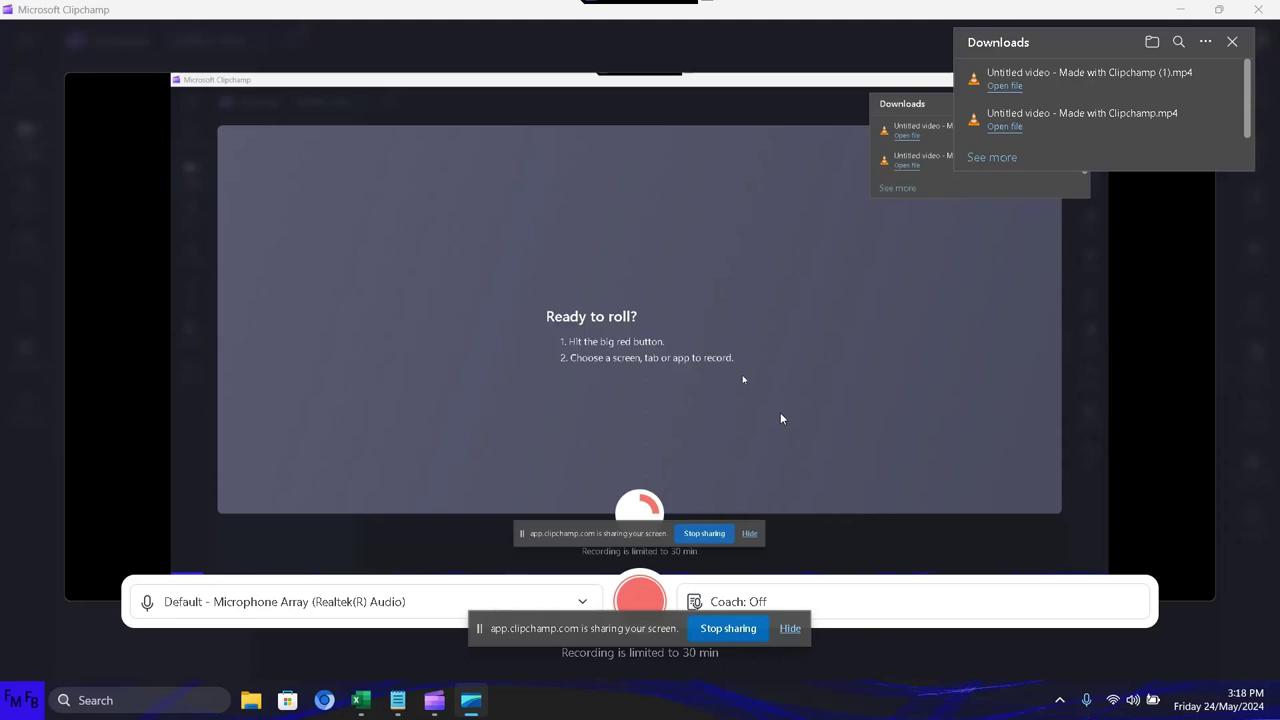
Switch from Clipchamp to the blank Untitled Notepad document.
key(alt+Tab)
key(alt+Tab)
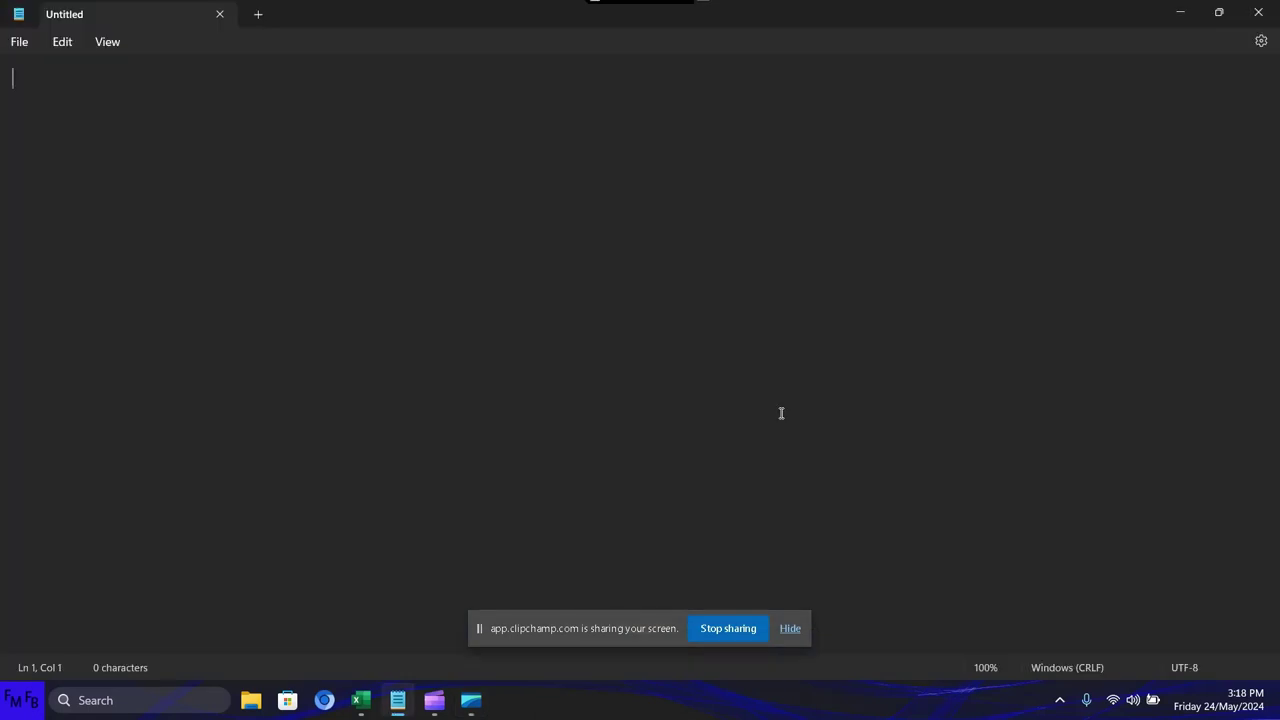
Write the English intro on how much loan money you can request paying x each month, then begin the Spanish version.
text(In t)
text(his video,)
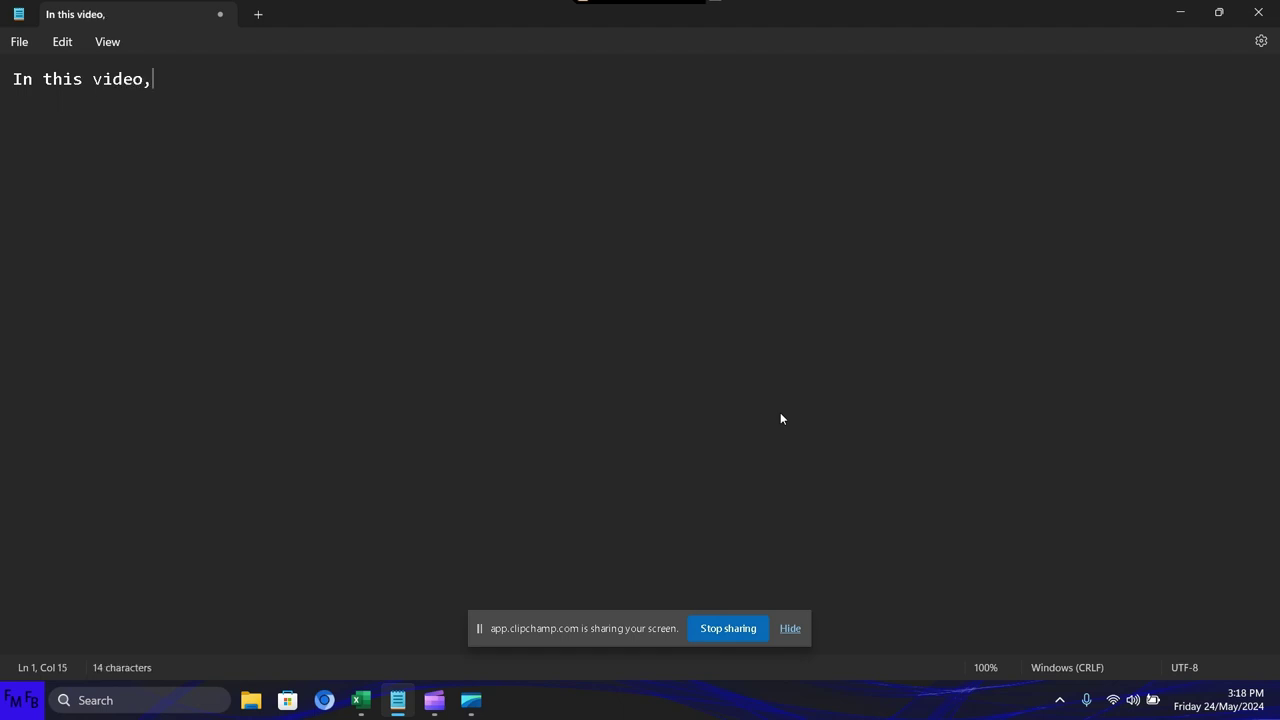
text( I i)
key(BackSpace)
text(will sho)
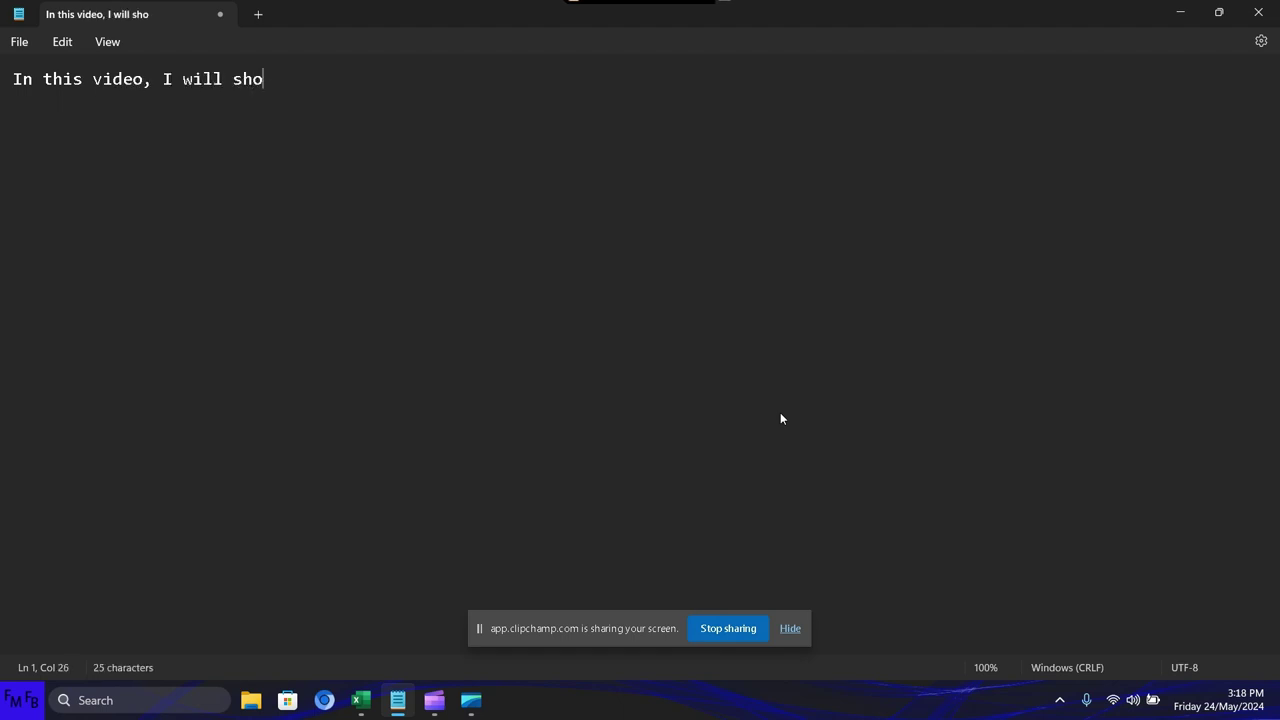
text(w you )
text(how mu)
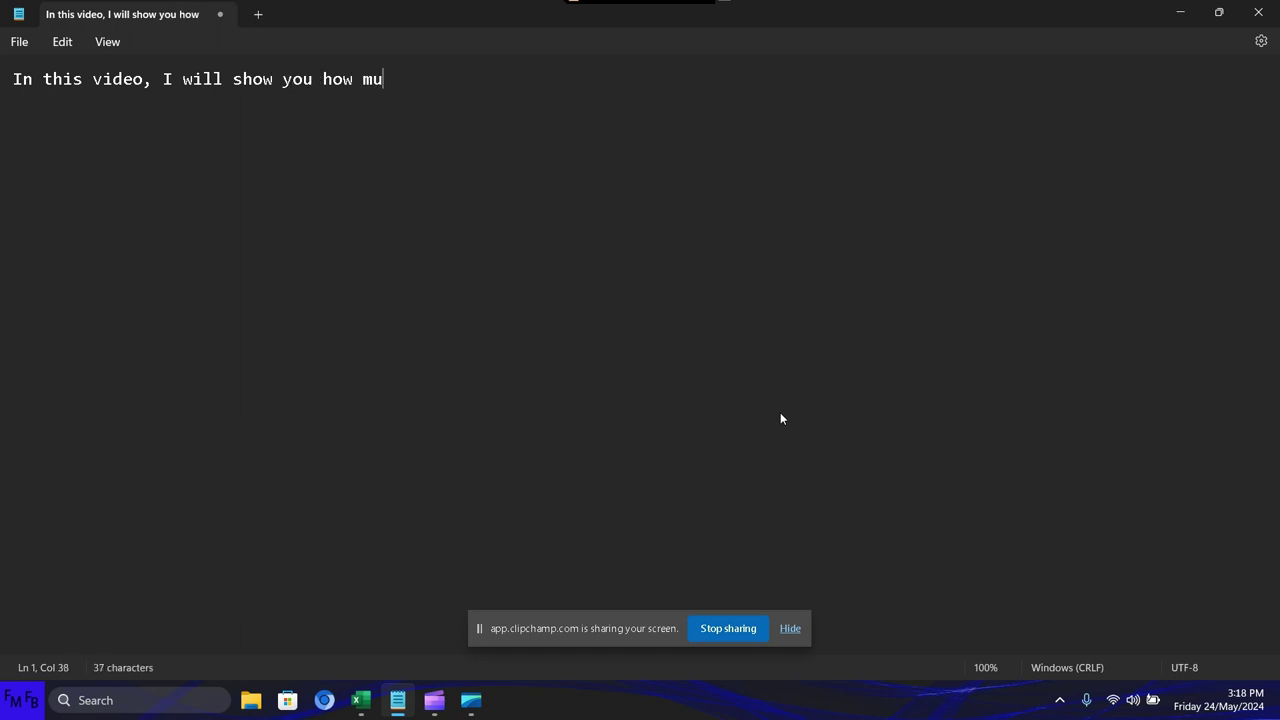
text(ch)
key(BackSpace)
key(BackSpace)
key(BackSpace)
key(BackSpace)
key(BackSpace)
text(to )
text(calculate)
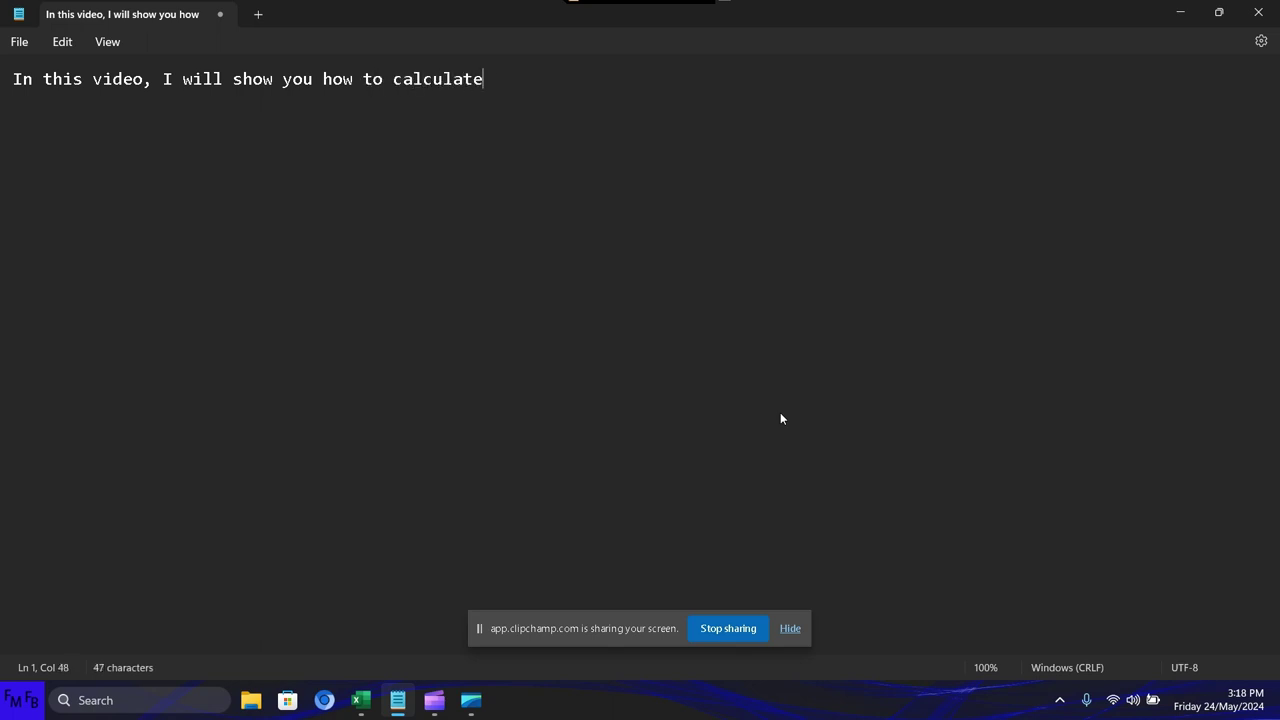
text( how much )
text(money )
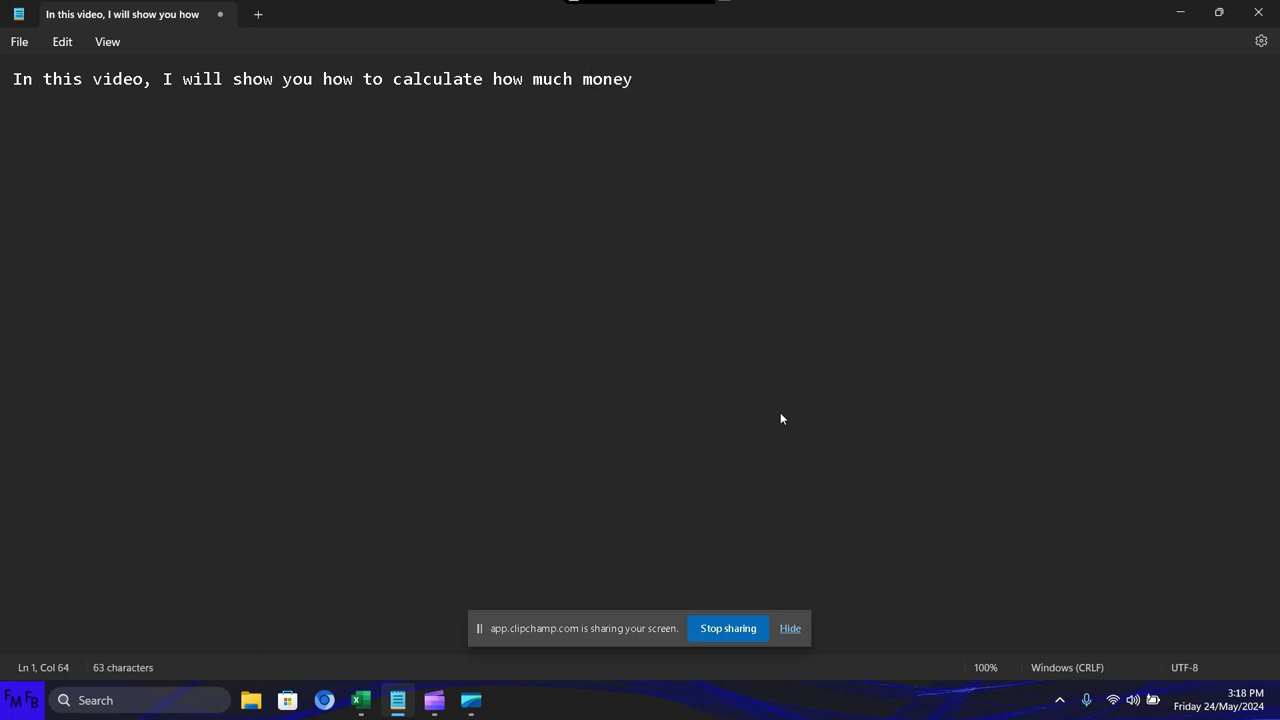
text(can you a)
text(sk for in a )
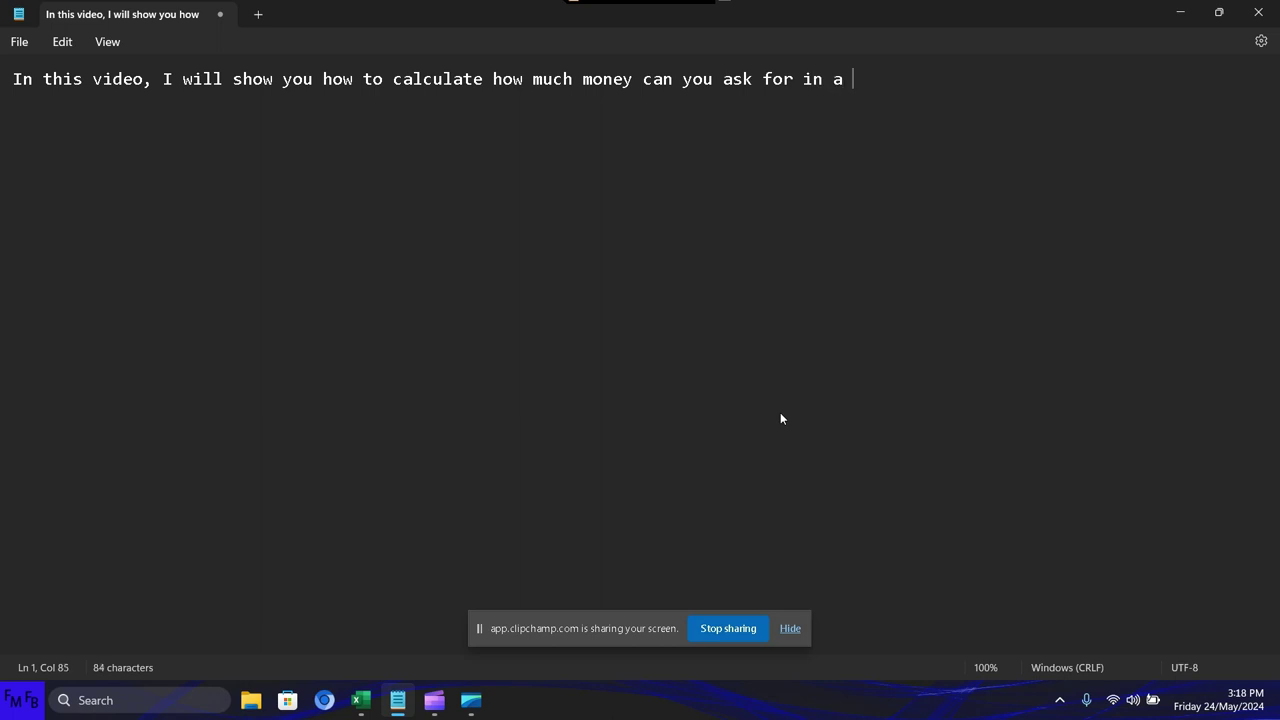
text(loan,)
text(if you c)
text(an a)
key(BackSpace)
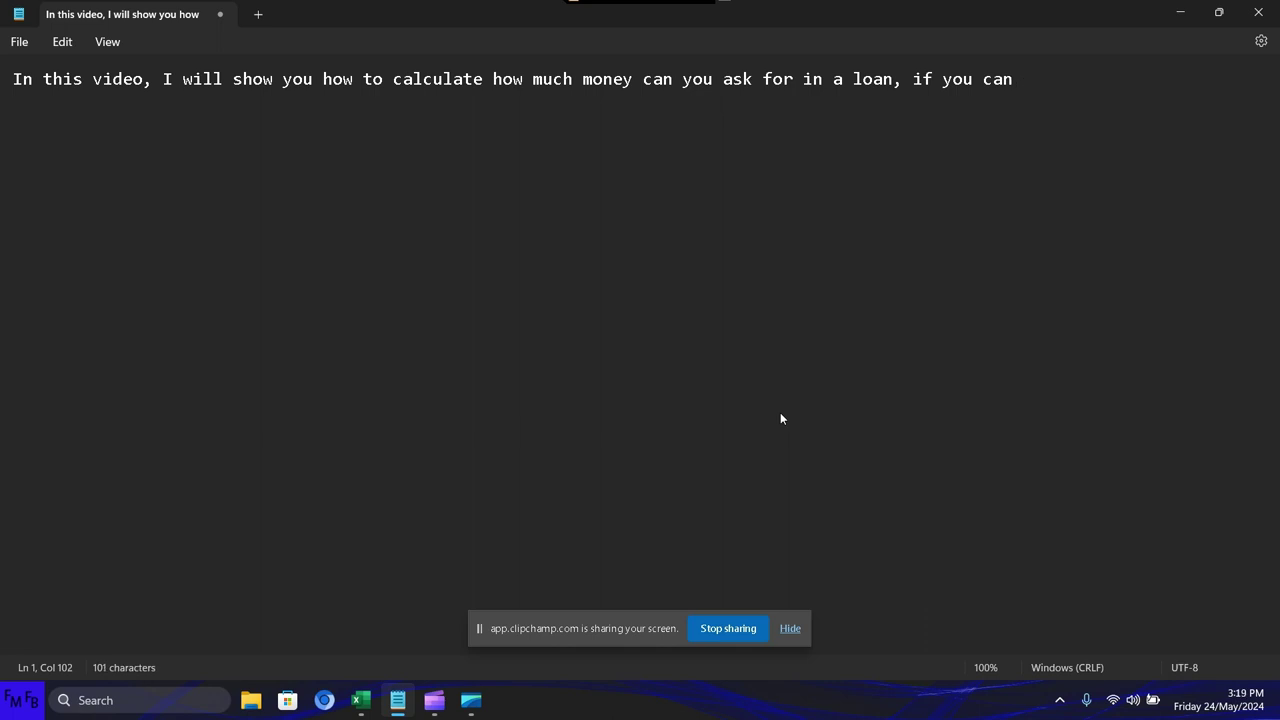
text(pay an )
text(x amou)
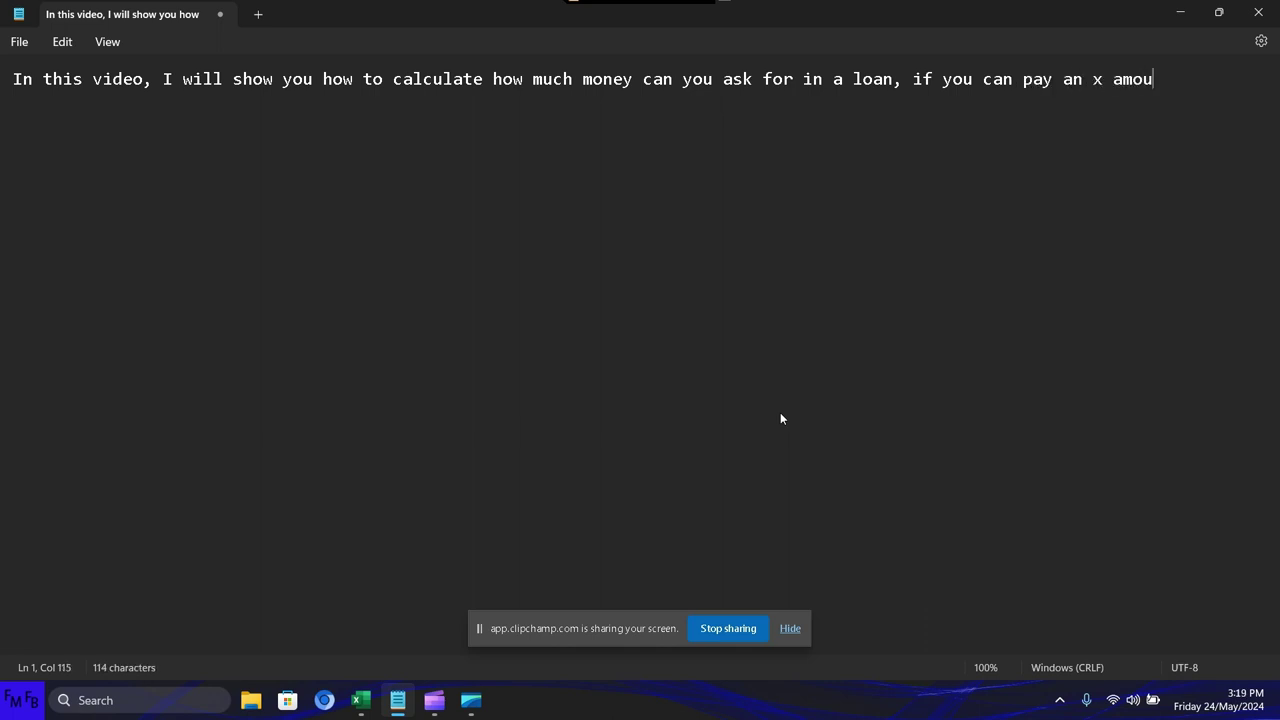
text(nt of mon)
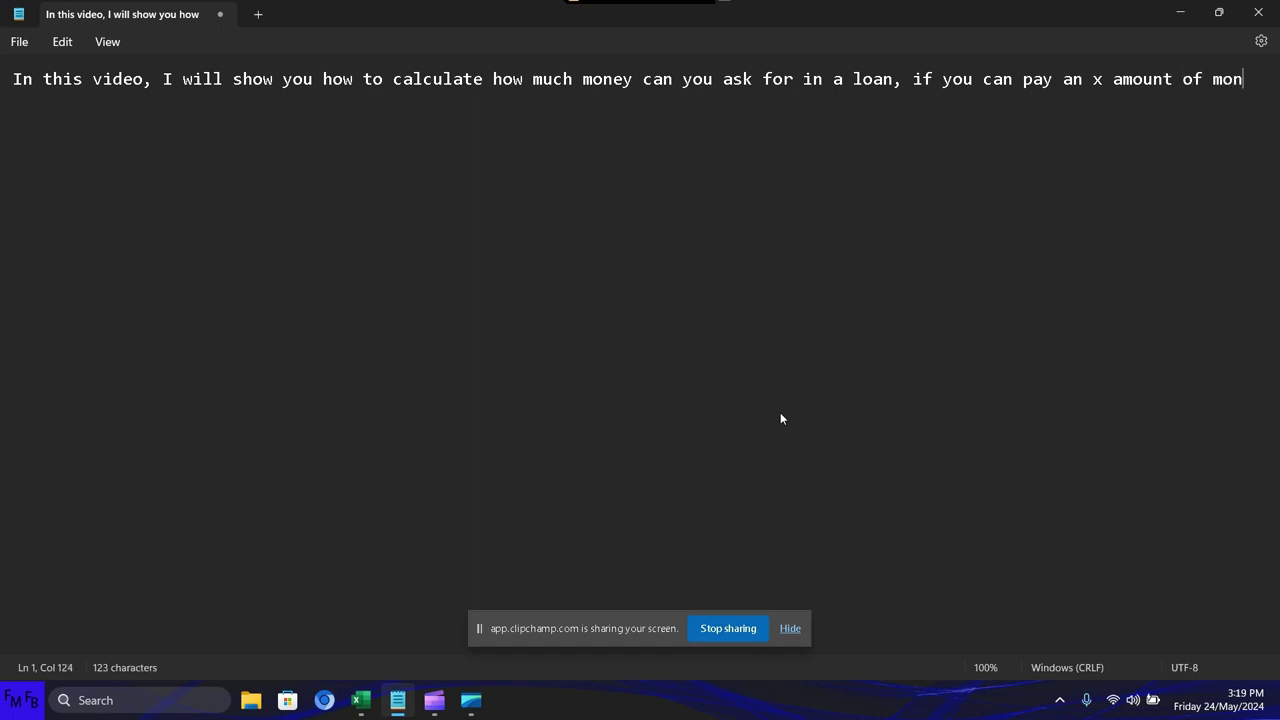
text(ey eacj)
key(BackSpace)
text(h month)
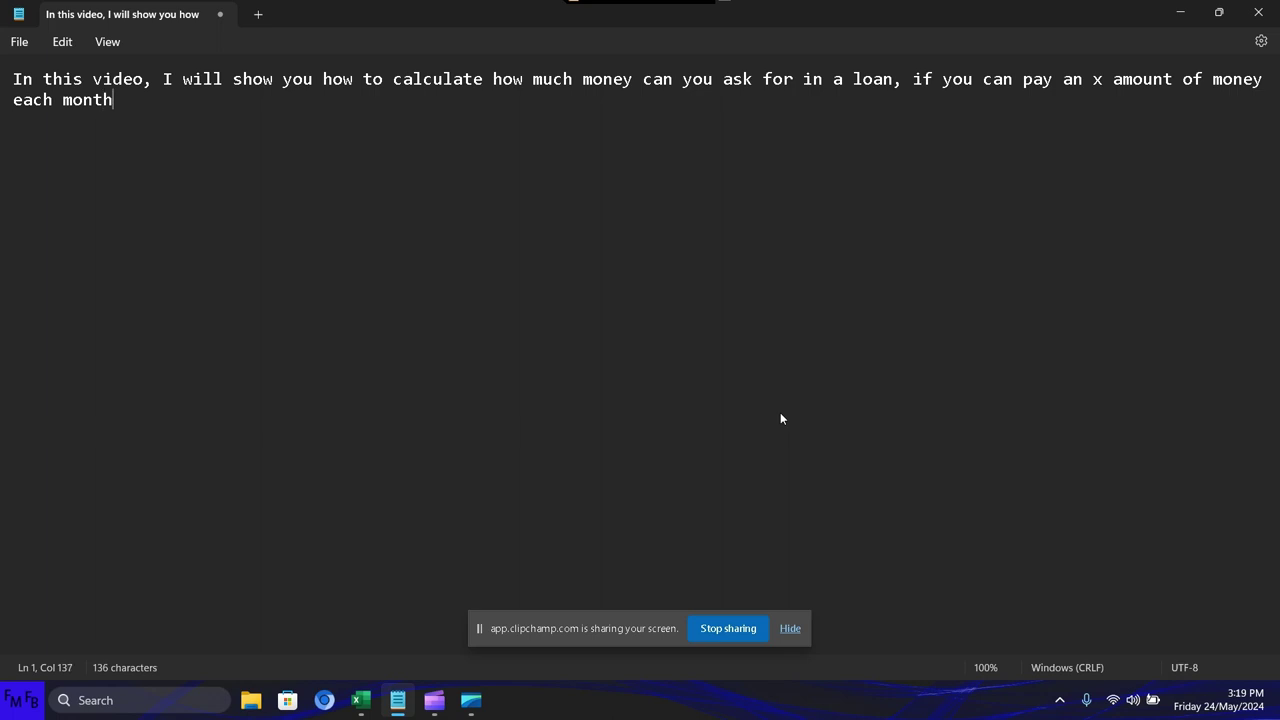
text(./E)
text(n este vide)
text(o, yo les m)
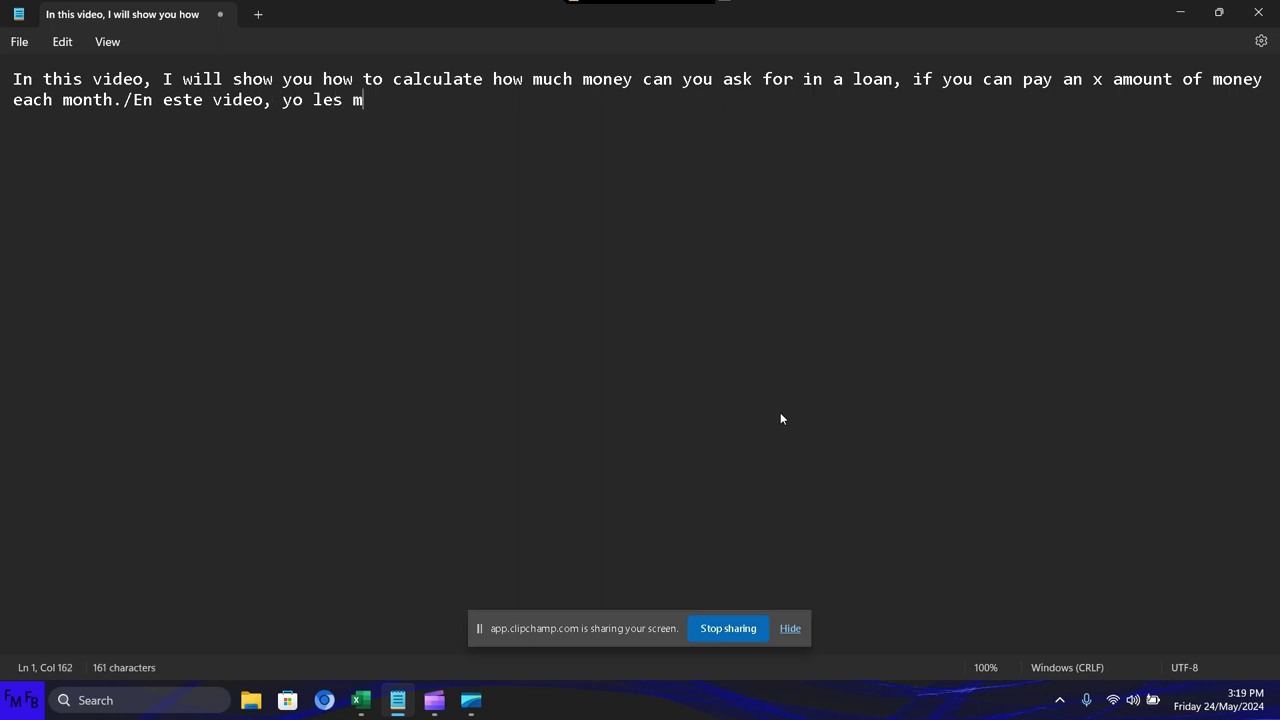
text(ostrar)
text(é com o)
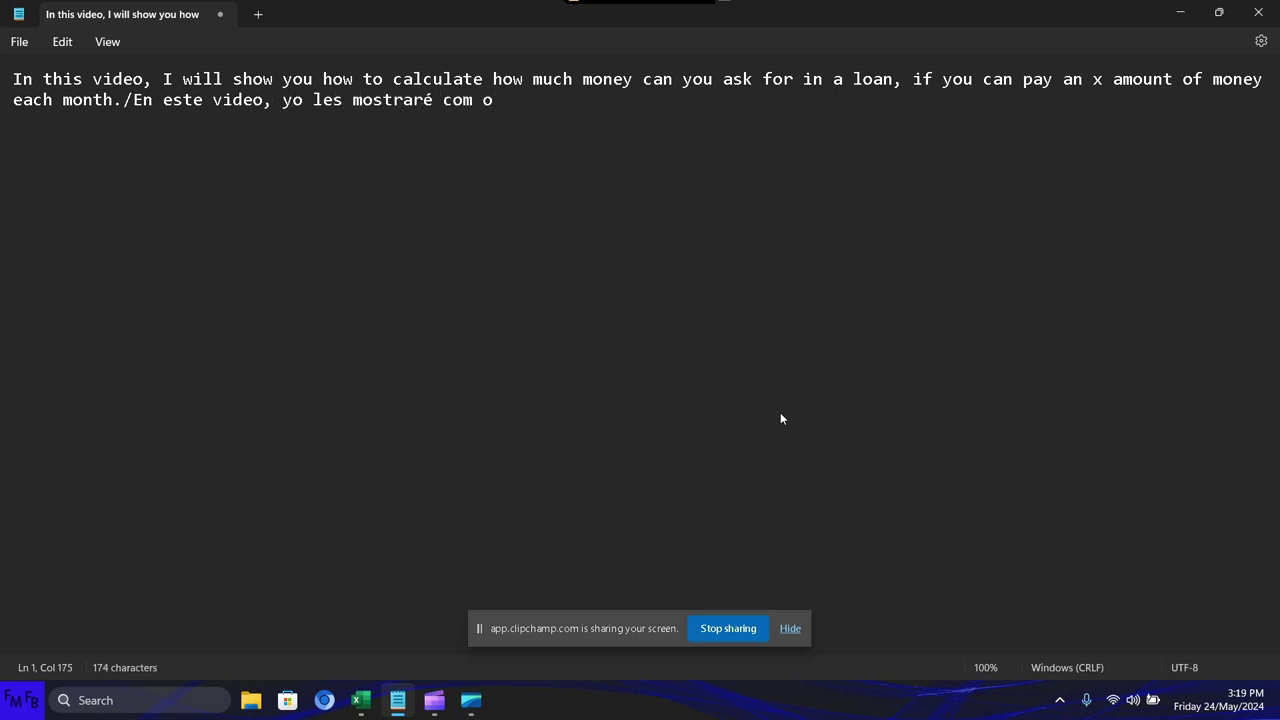
Complete the Spanish sentence 'como calcular cuanto dinero se puede solicitar en prestamo si uno puede pagar...'.
key(BackSpace)
text(o )
text(calcular )
text(cuanto din)
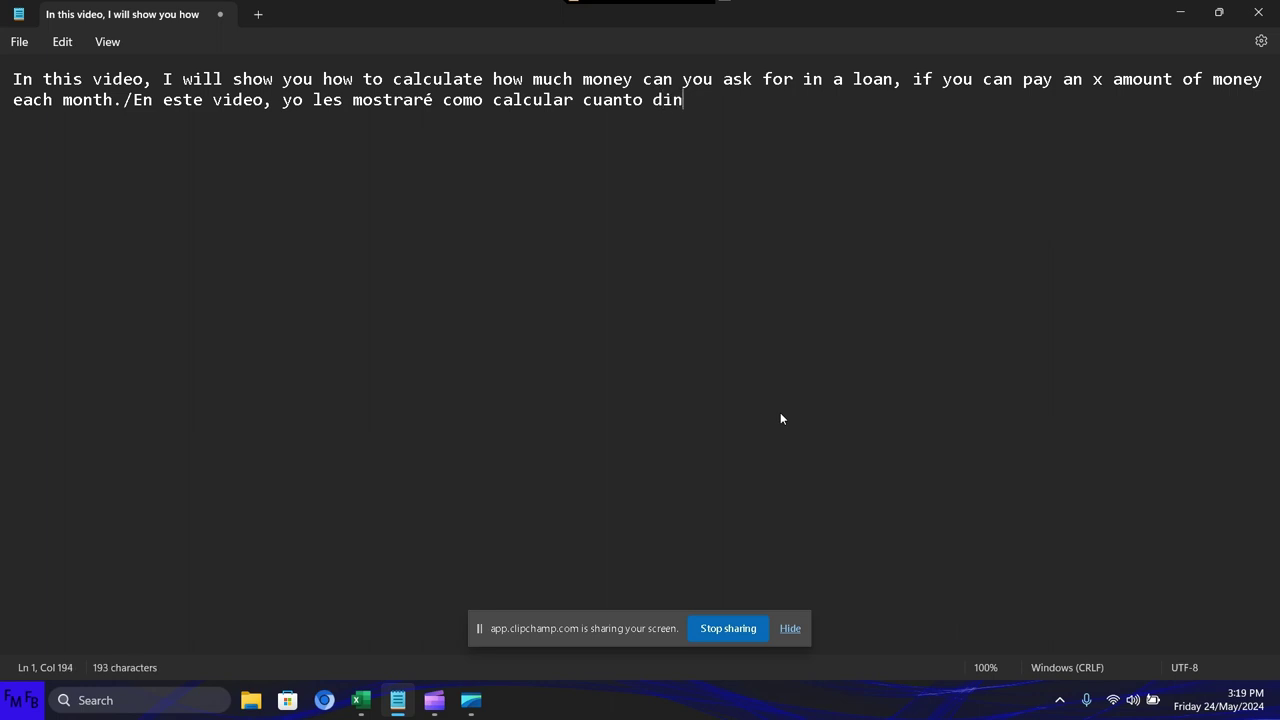
text(ero se )
text(puede sol)
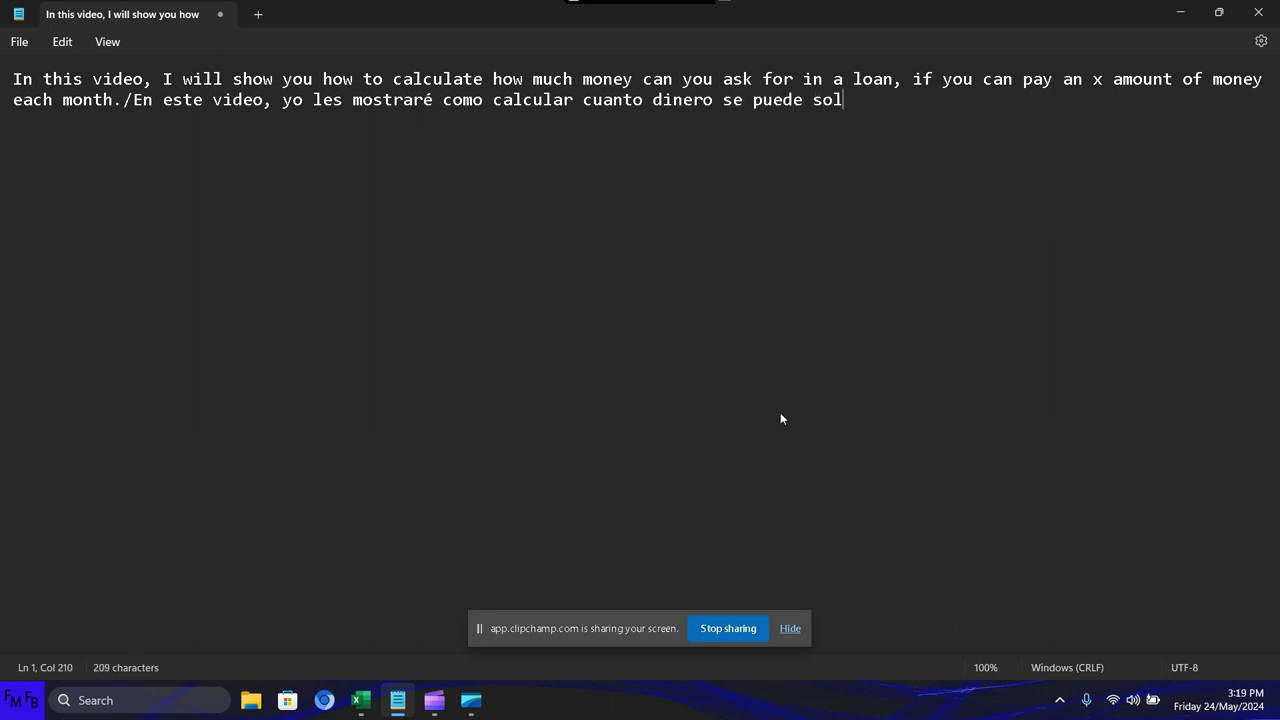
text(icitar en )
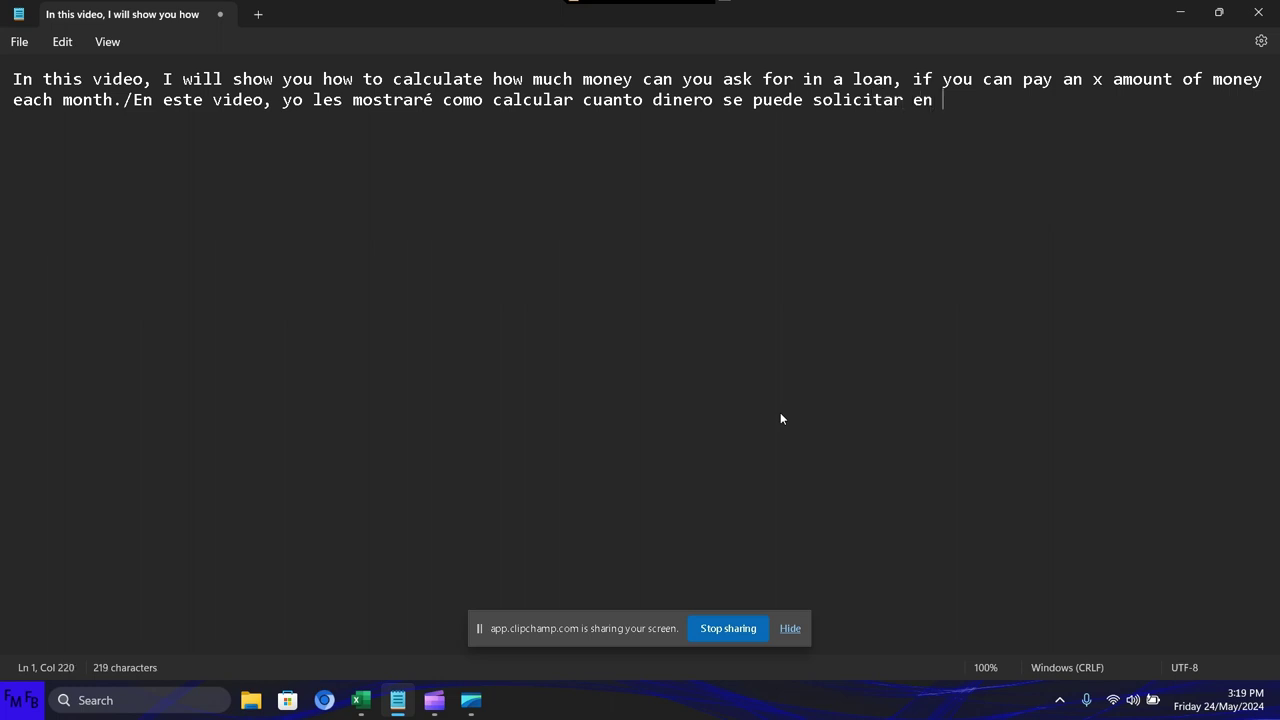
text(prestamo )
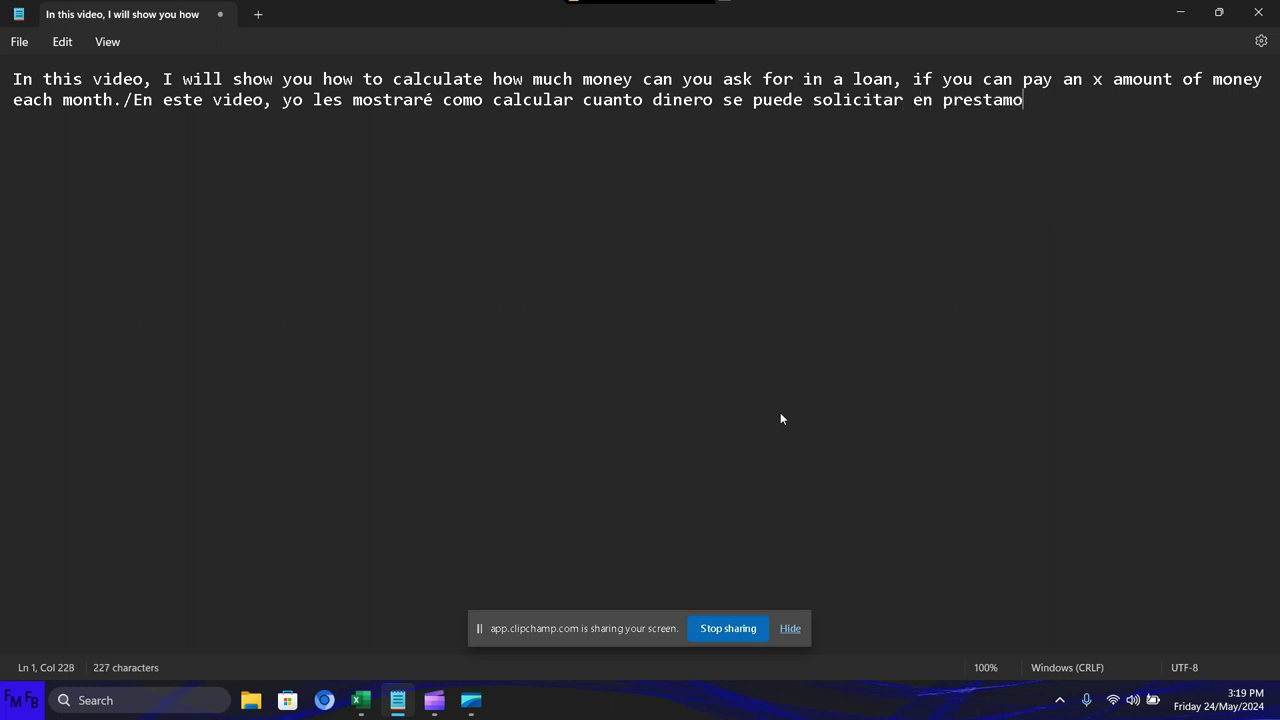
text(si )
text(uno pued)
text(e pagar un)
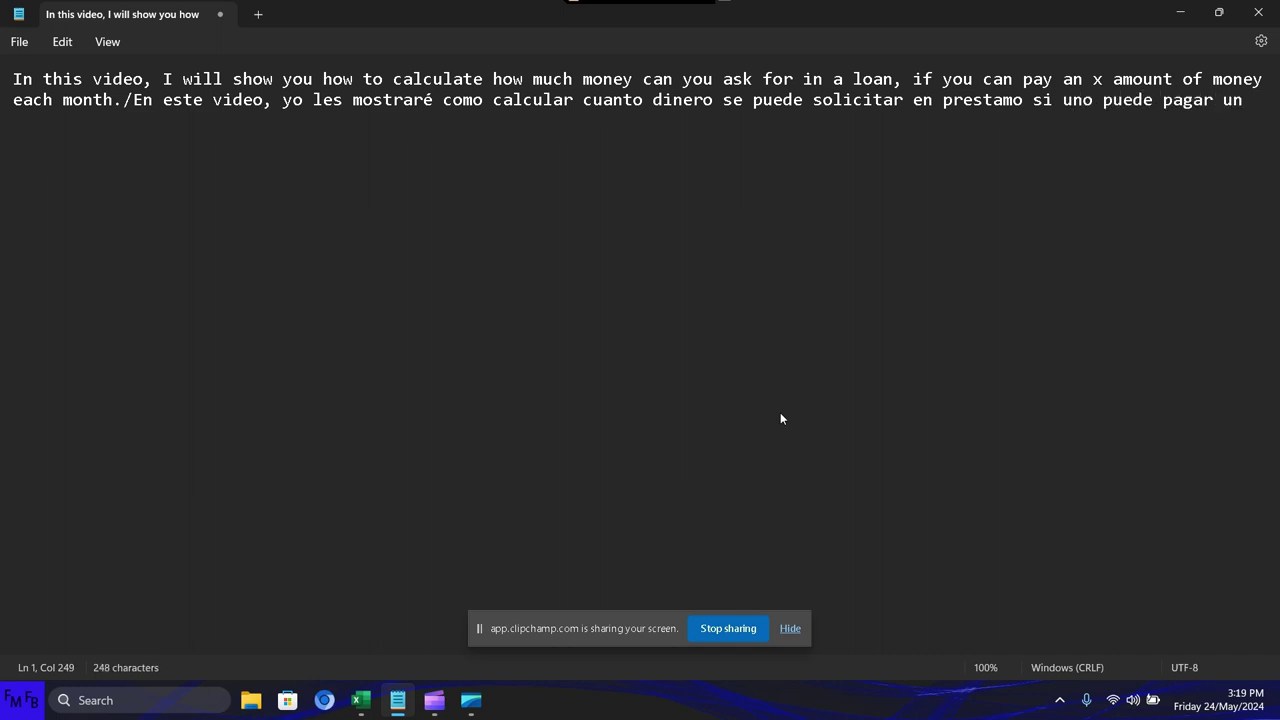
text(a x can)
text(tidad cada)
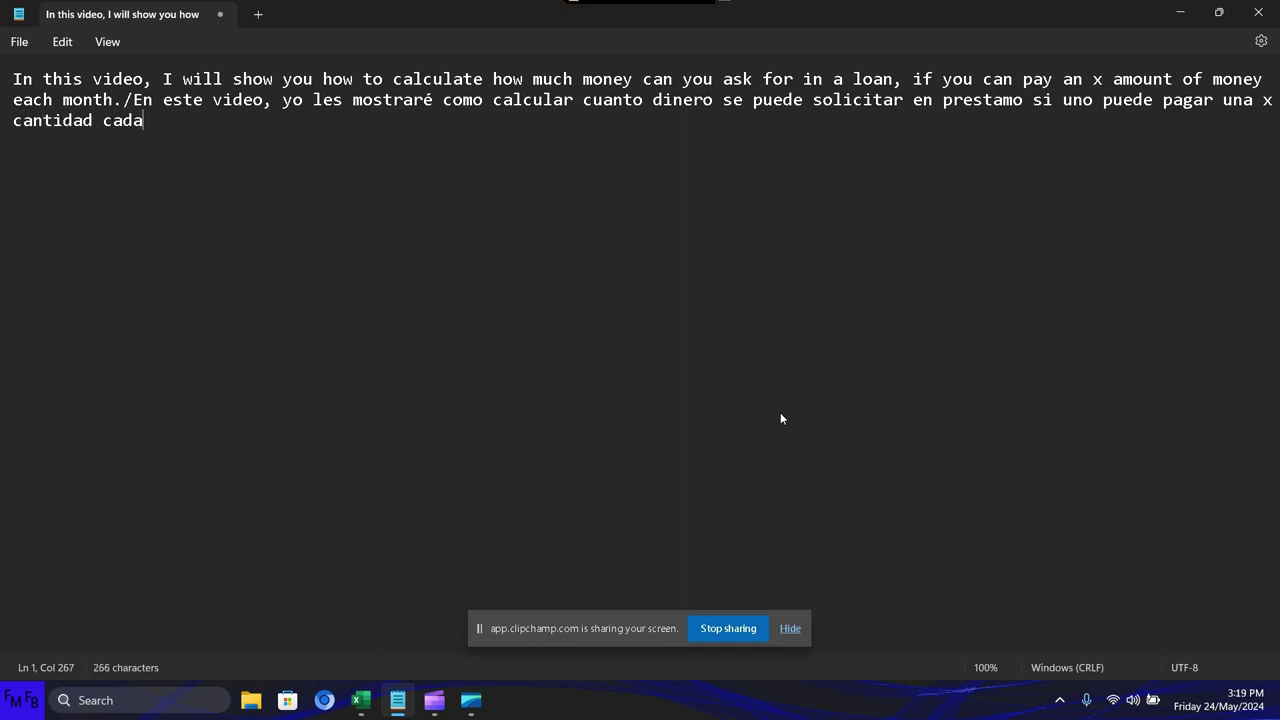
text( mes)
text(.)
Switch to the Excel loan workbook, dismiss the import tip, and bring up What-If Analysis under Data.
key(alt+Tab)
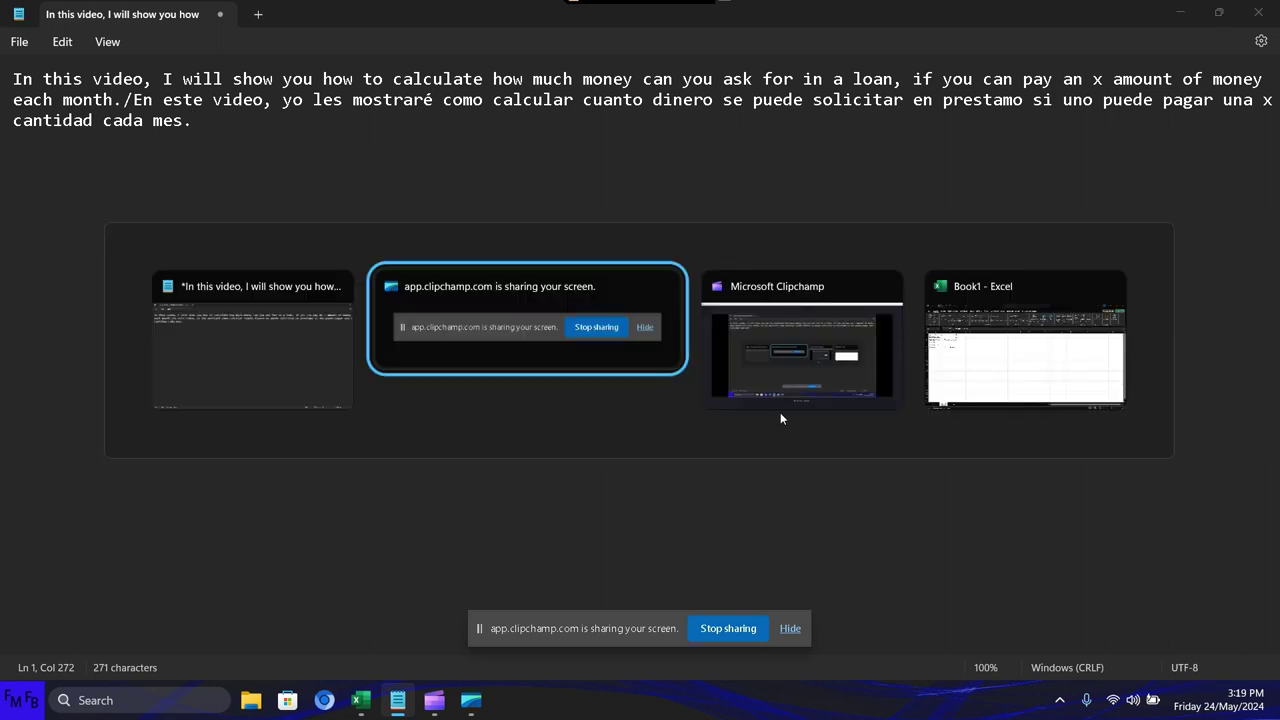
key(alt+Tab)
key(alt+Tab)
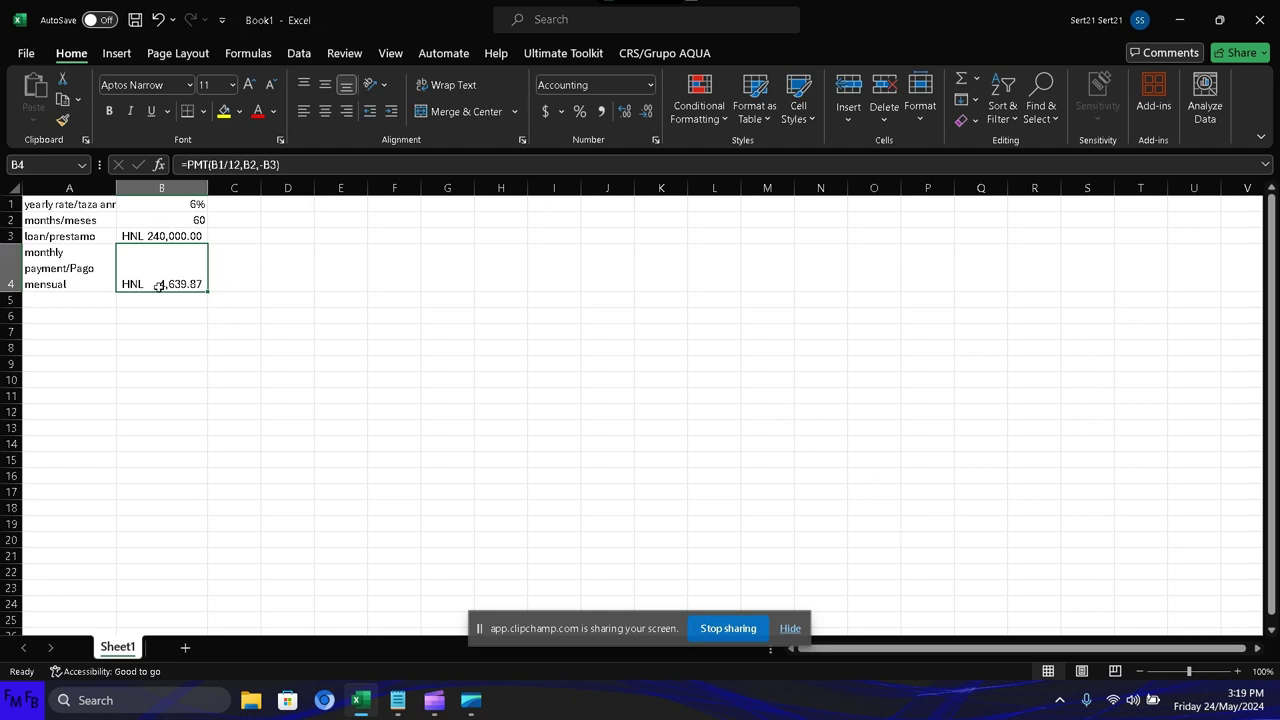
click(302, 52)
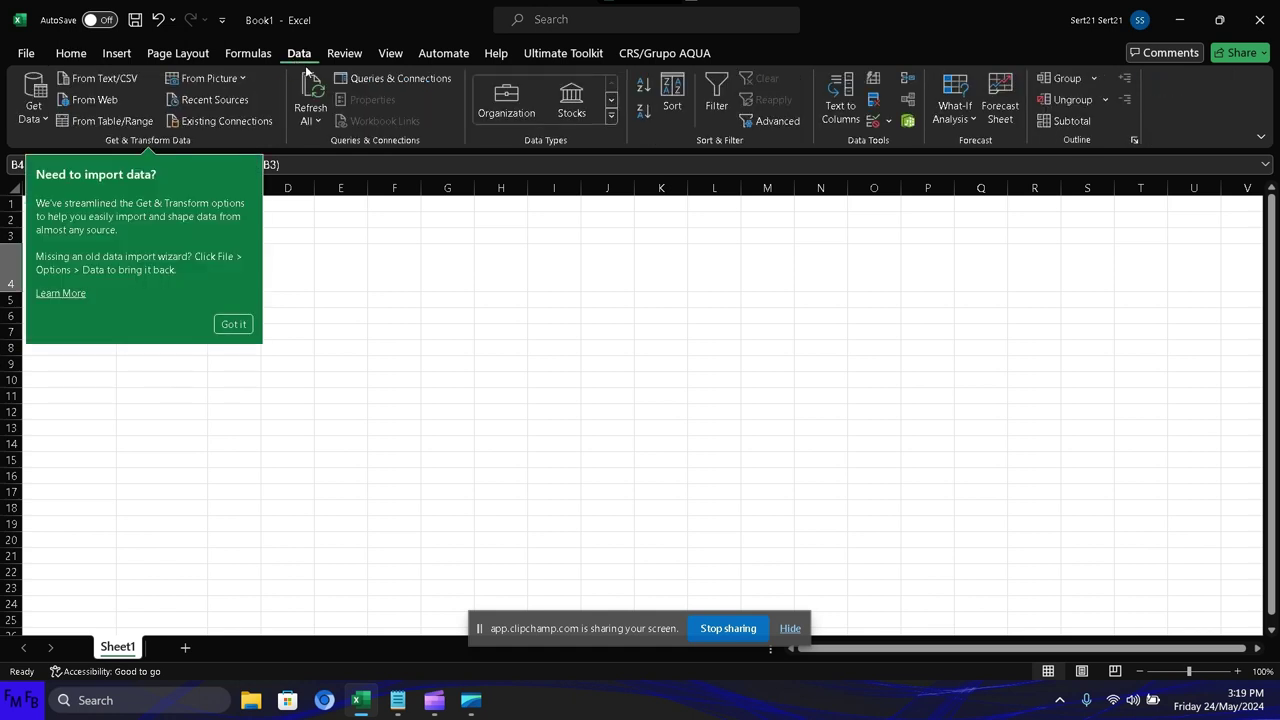
click(240, 324)
click(967, 120)
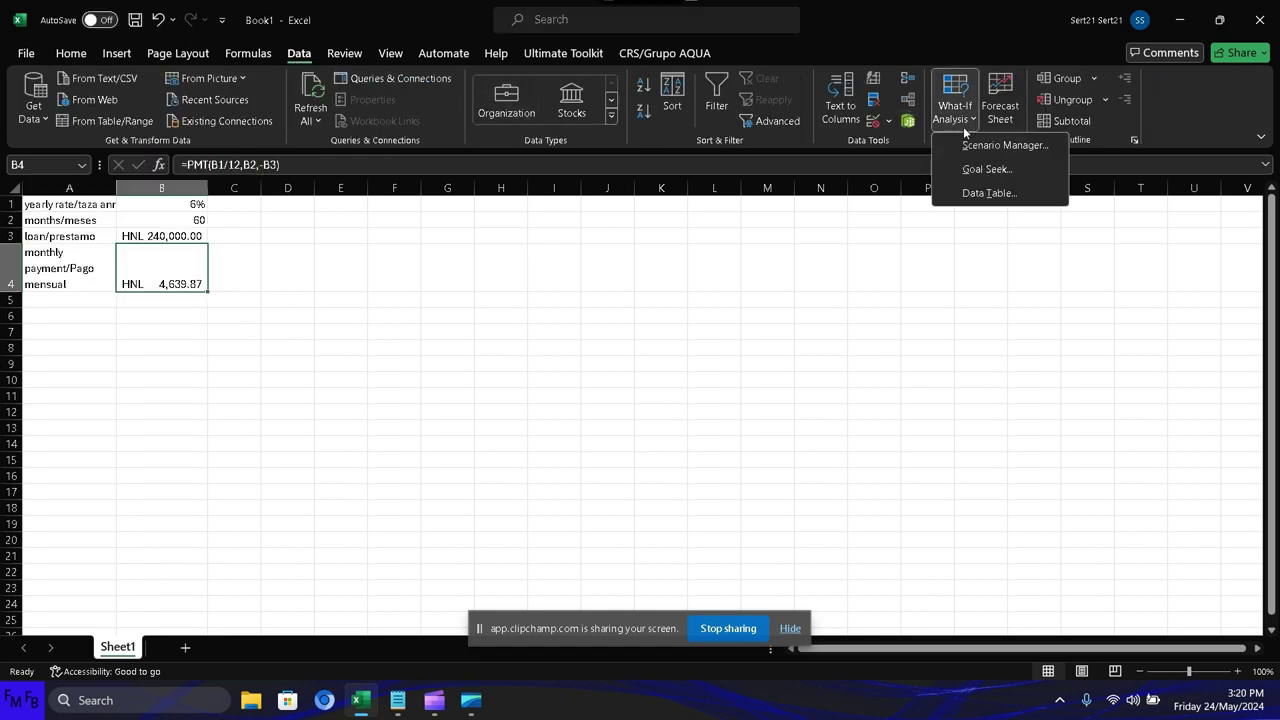
In Goal Seek, target payment cell B4 at 4800 by changing loan amount cell B3.
click(960, 171)
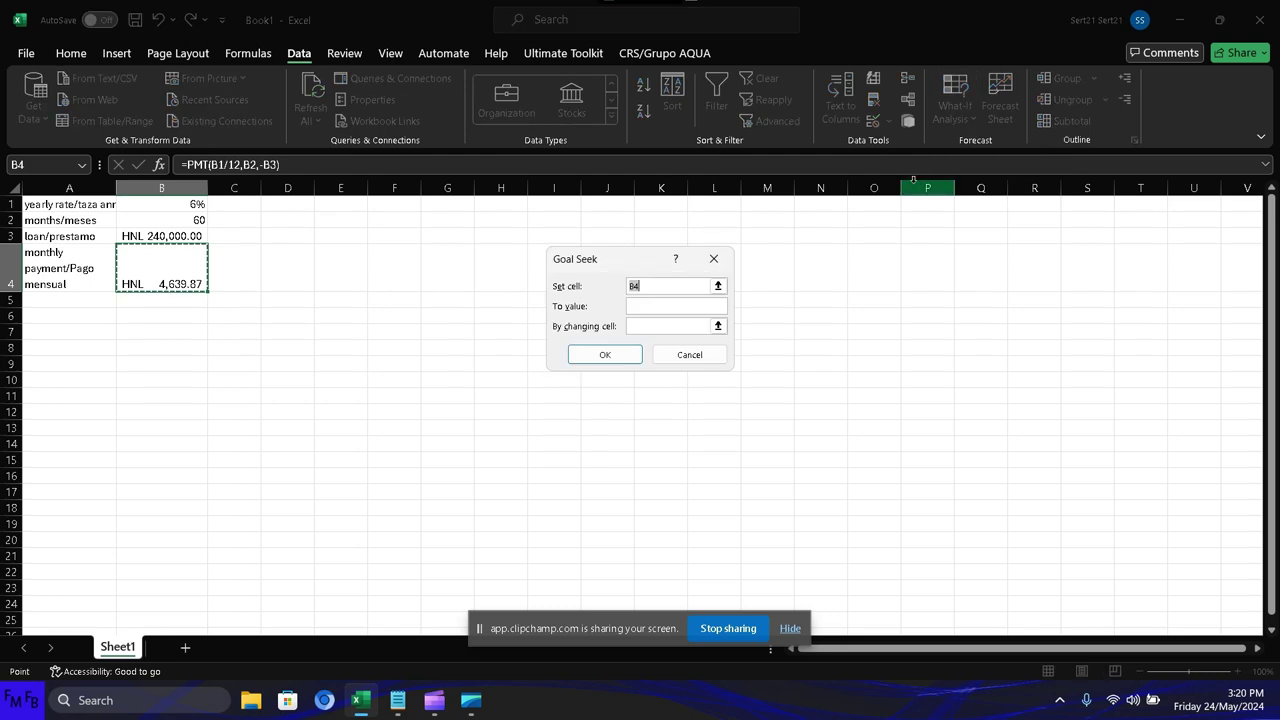
key(BackSpace)
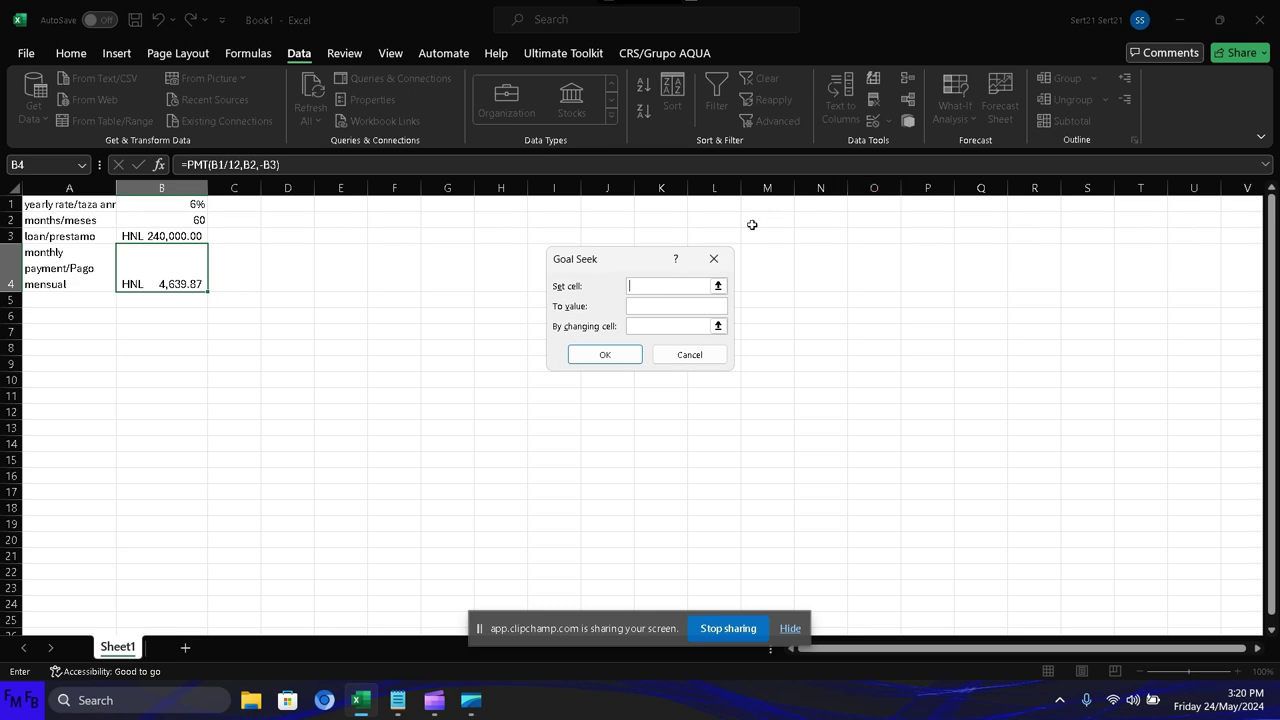
click(192, 264)
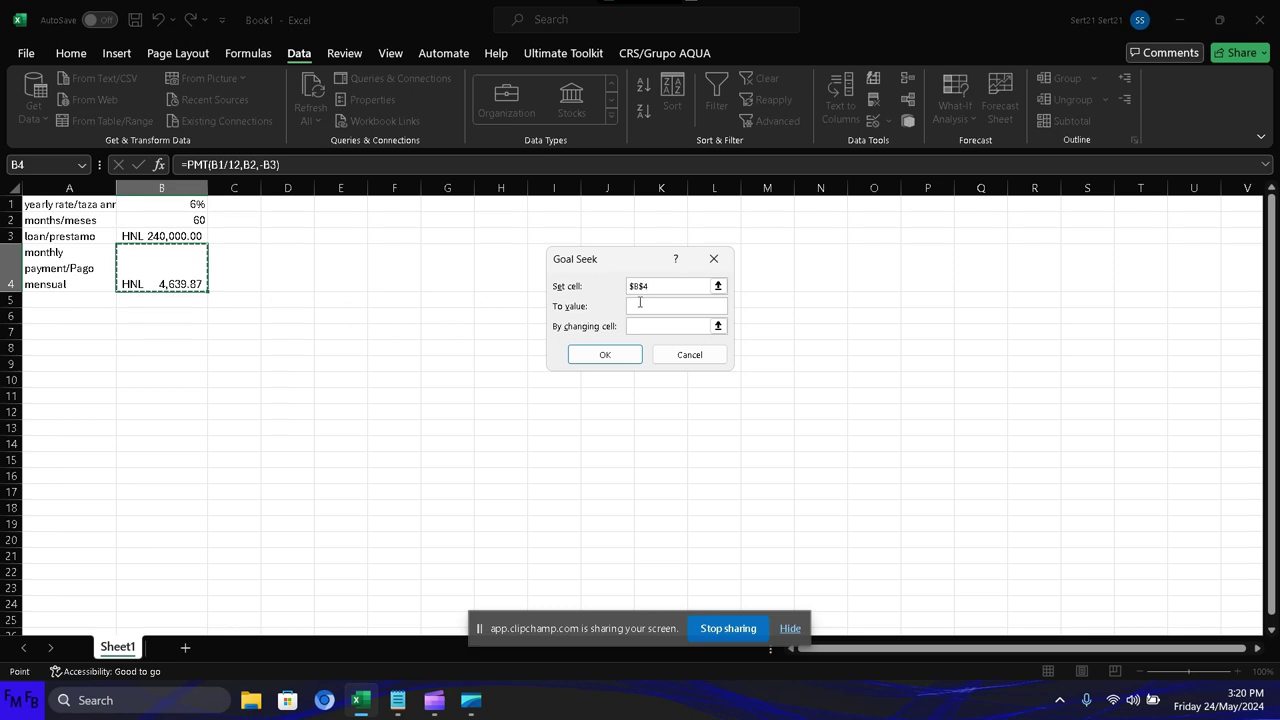
key(Tab)
text(00)
click(643, 325)
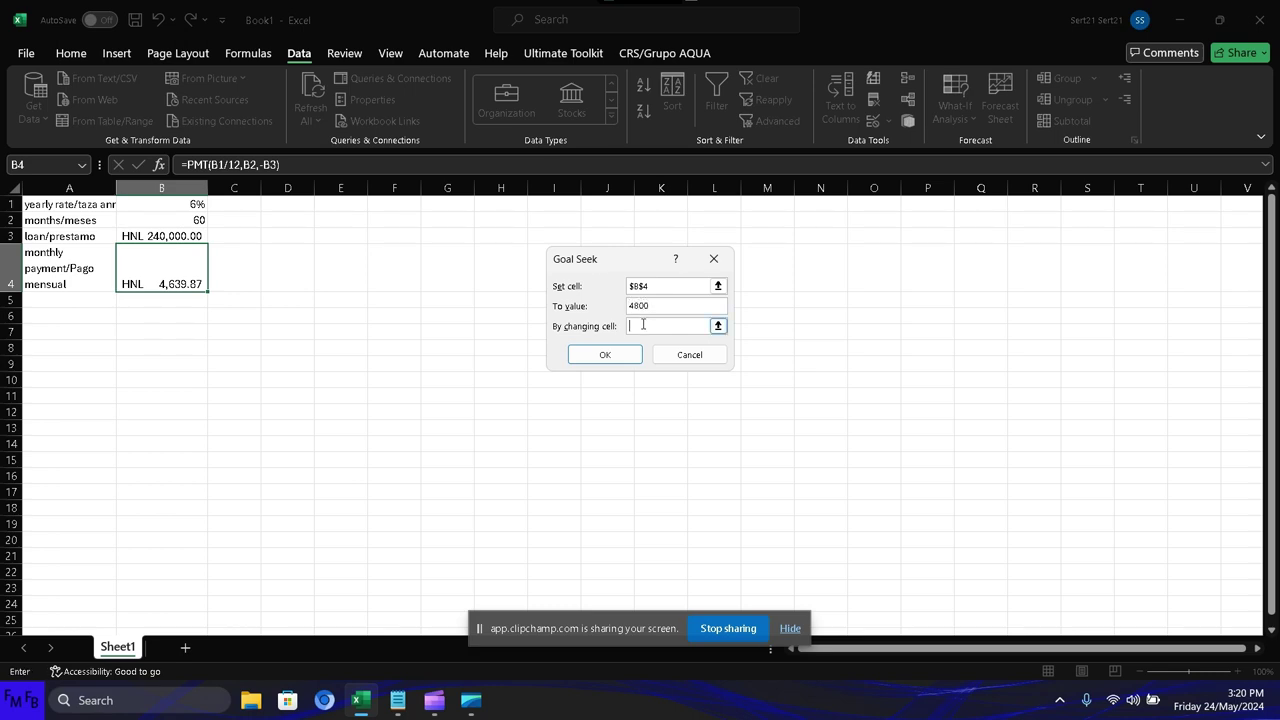
click(170, 236)
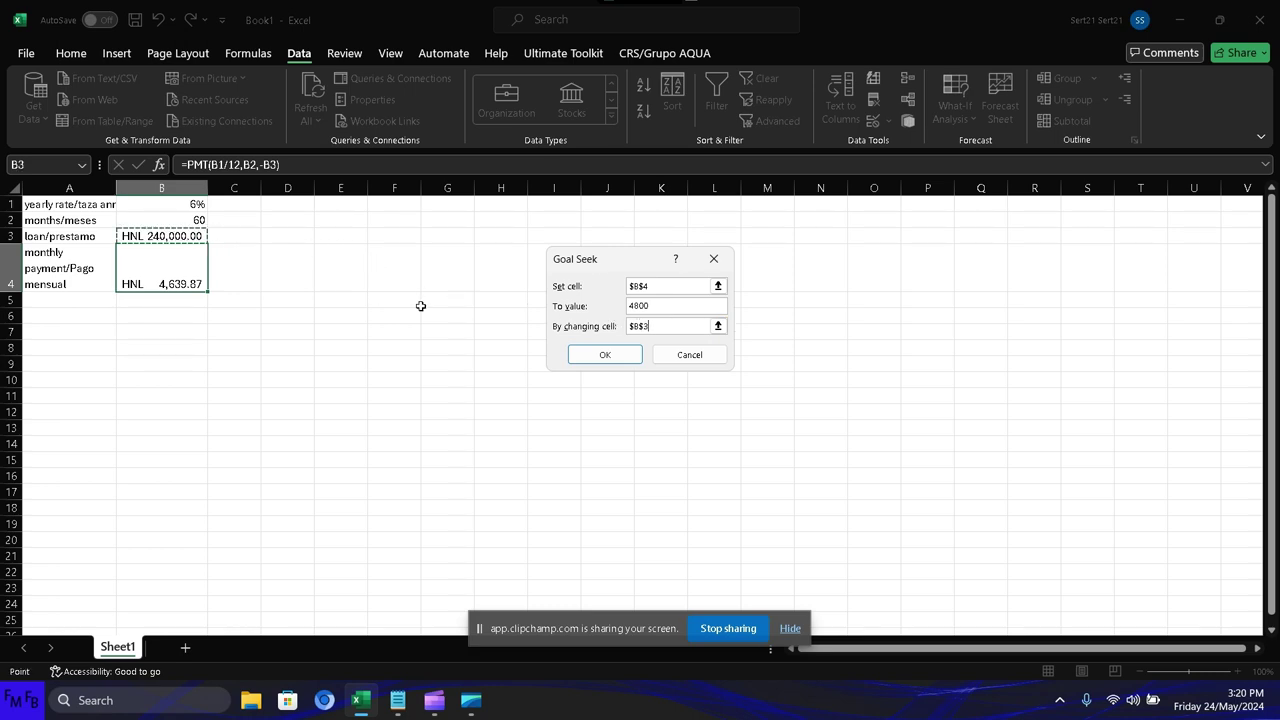
On a new Notepad line, explain the three Goal Seek parameters: cell changed, target value, value calculated.
key(alt+Tab)
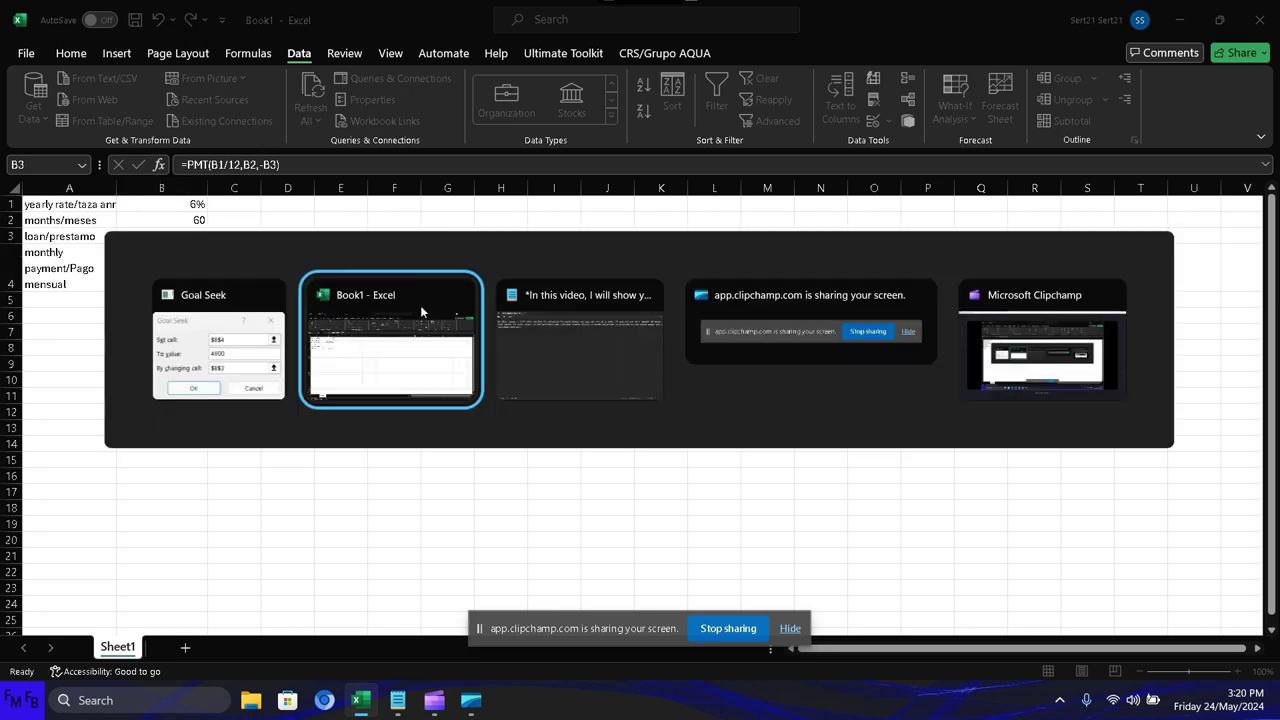
key(Tab)
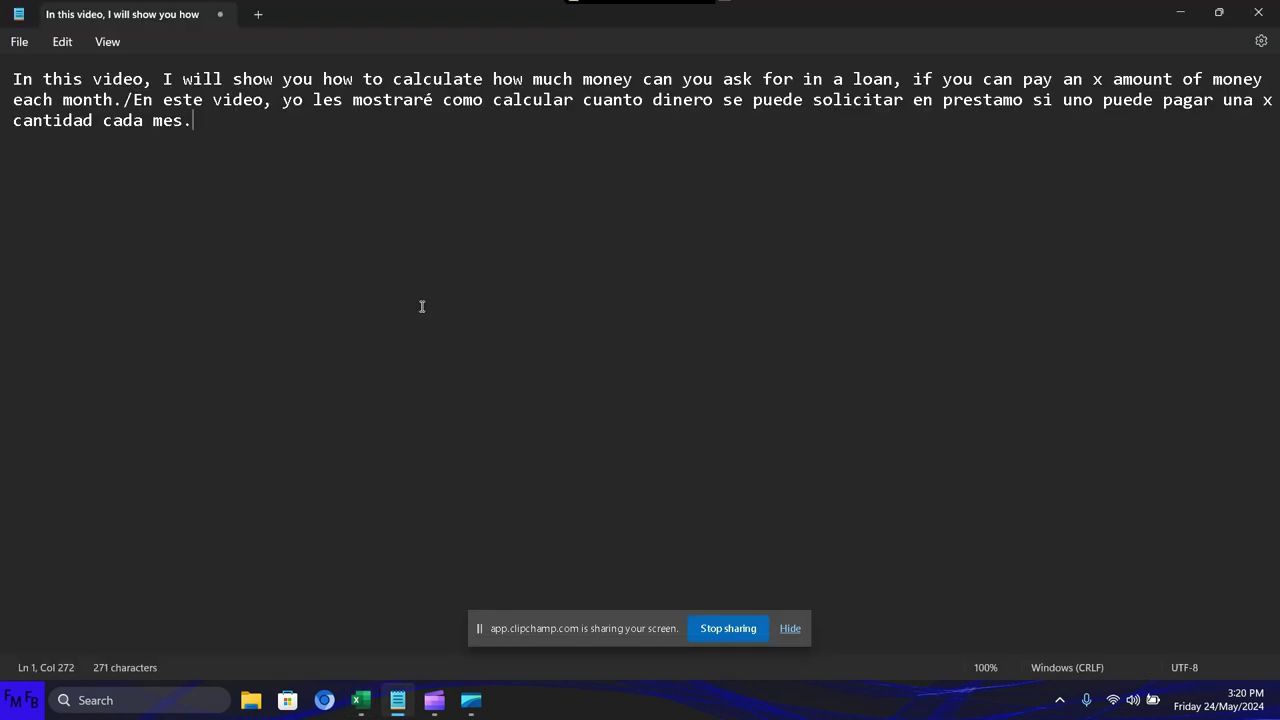
key(Return)
text(The fi)
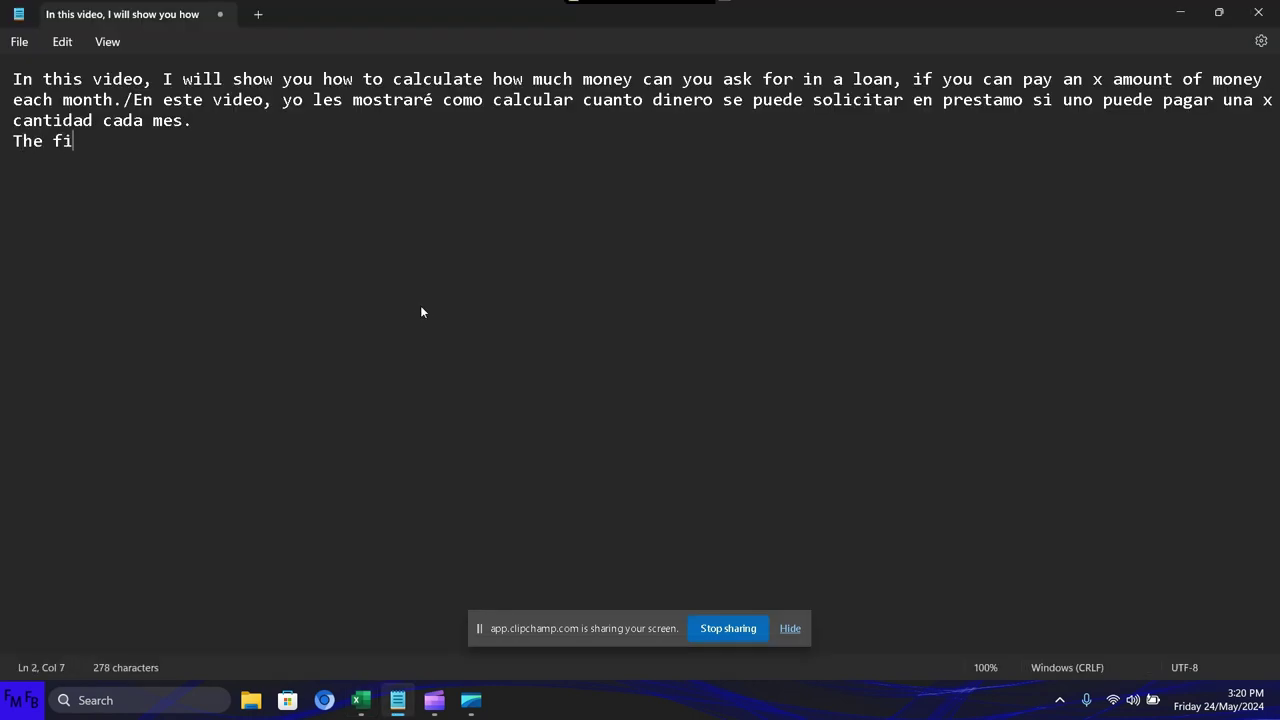
text(rst cell)
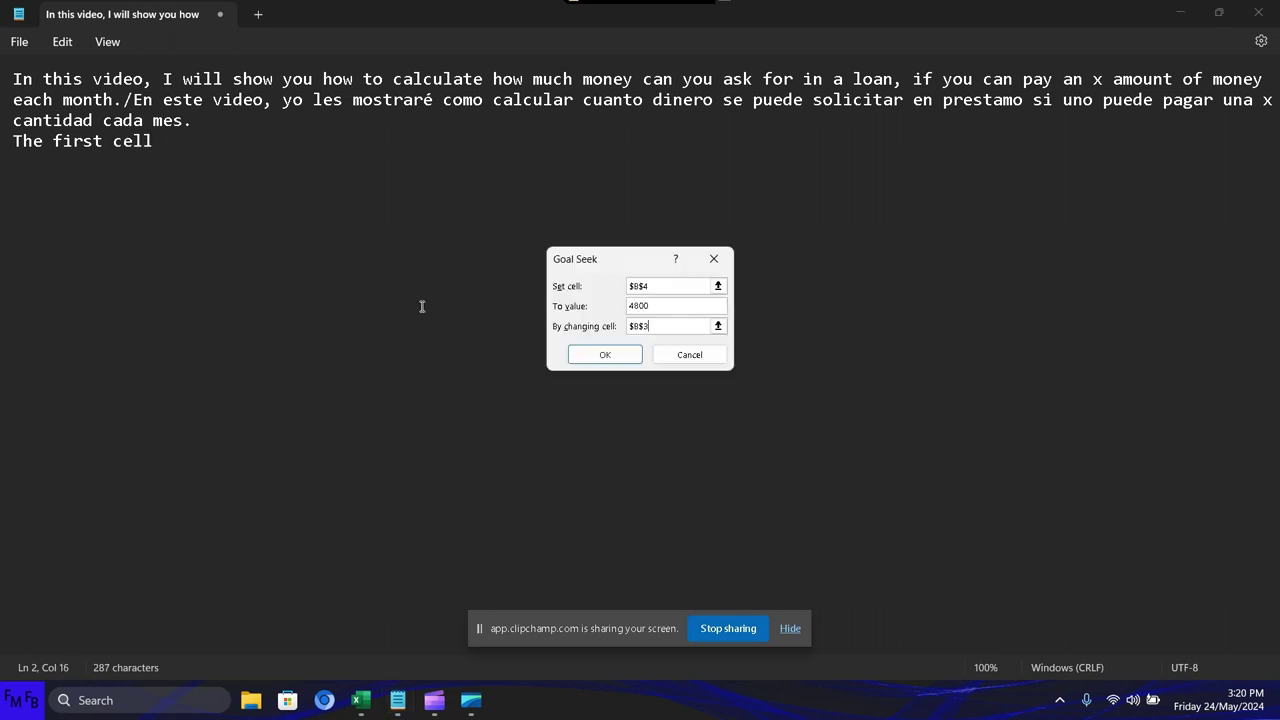
key(alt+Tab)
text(i)
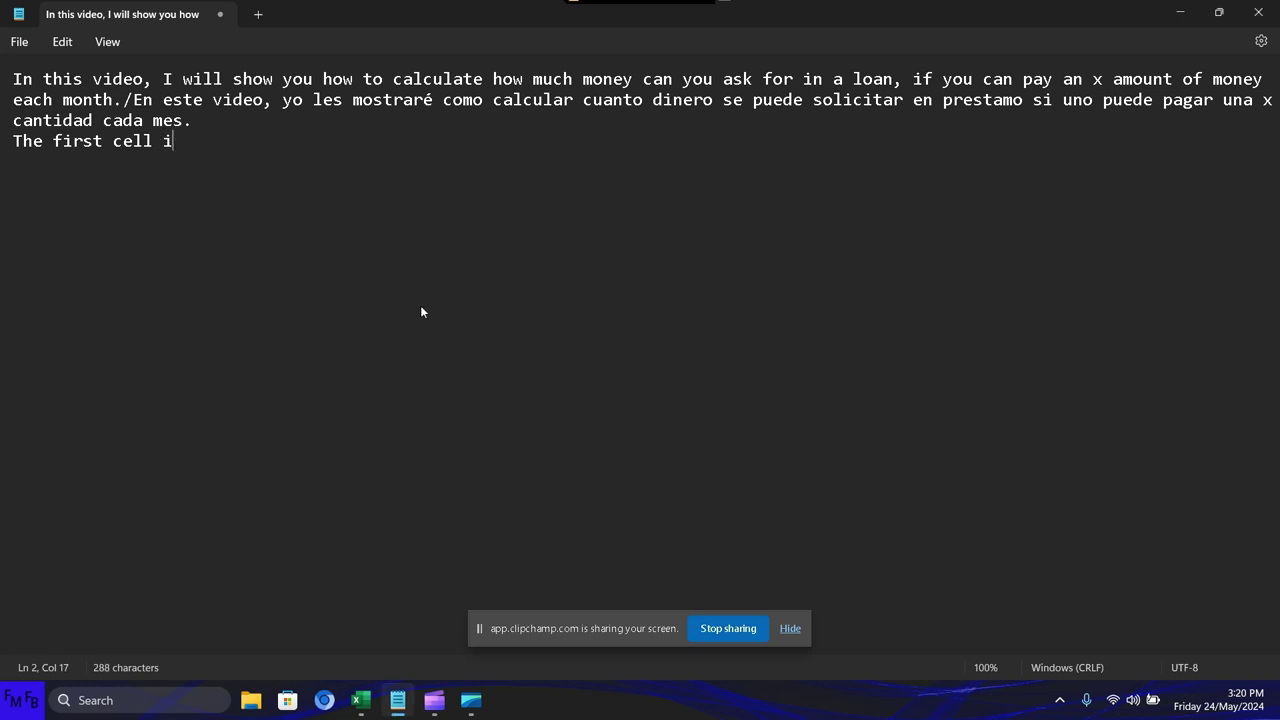
text(s the cell )
text(we will be)
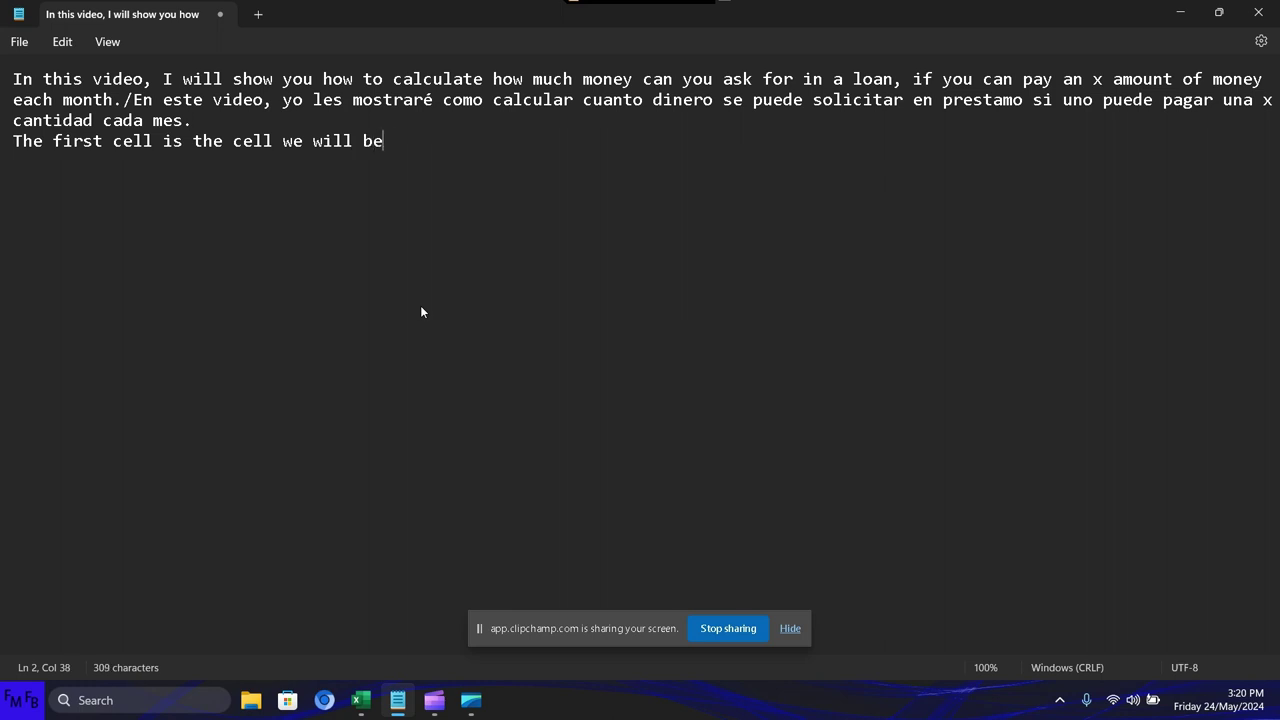
text( changing)
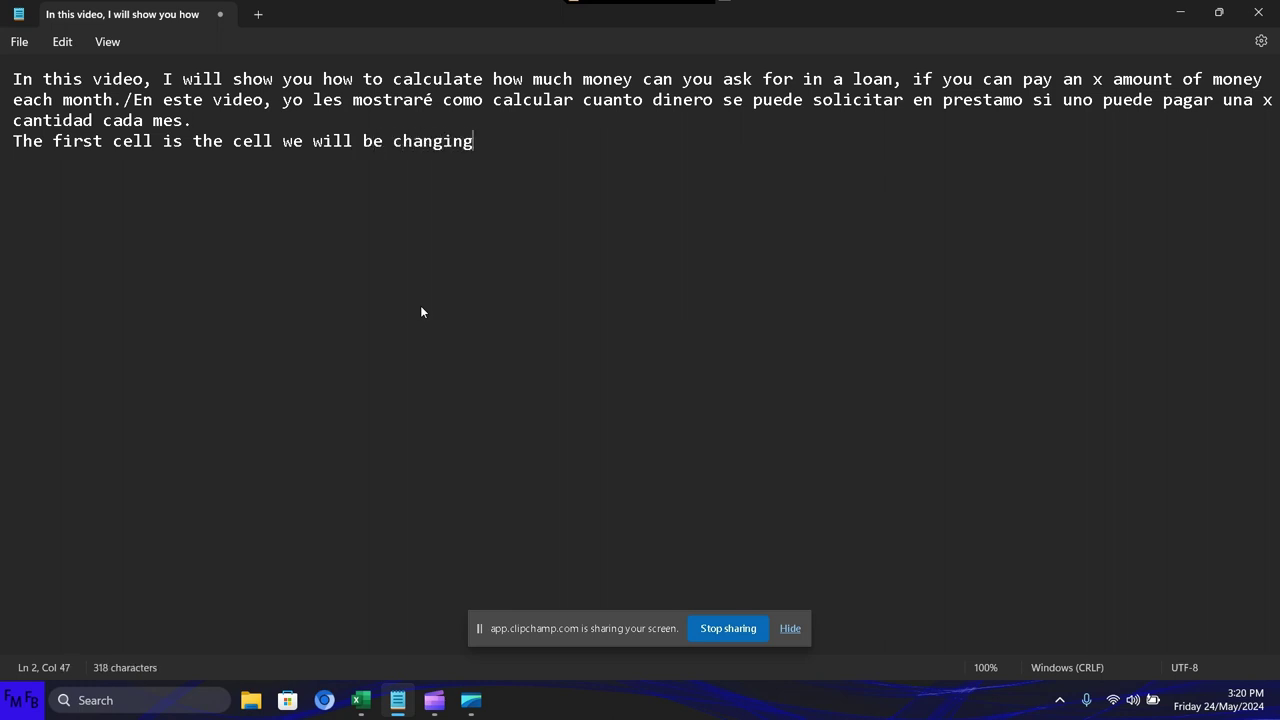
text(, the )
text(second)
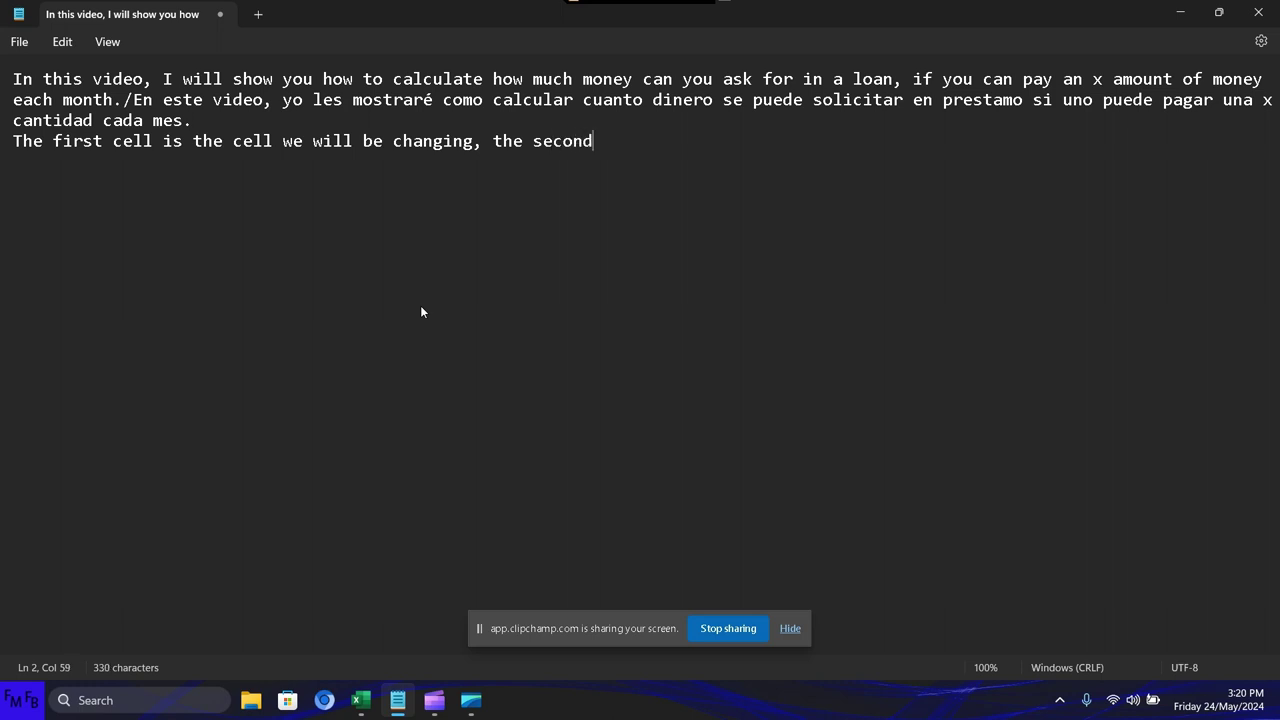
key(ctrl+Left)
key(ctrl+Left)
key(ctrl+Left)
key(ctrl+Left)
key(ctrl+shift+Left)
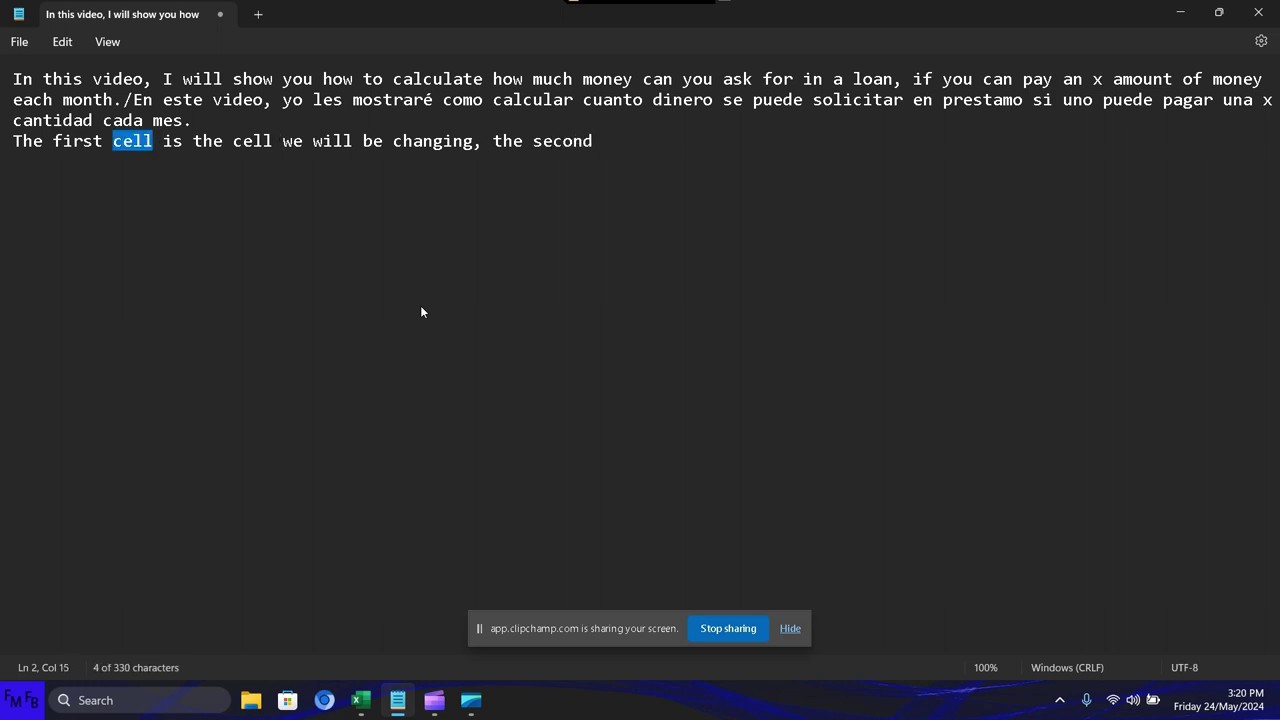
text(paramete)
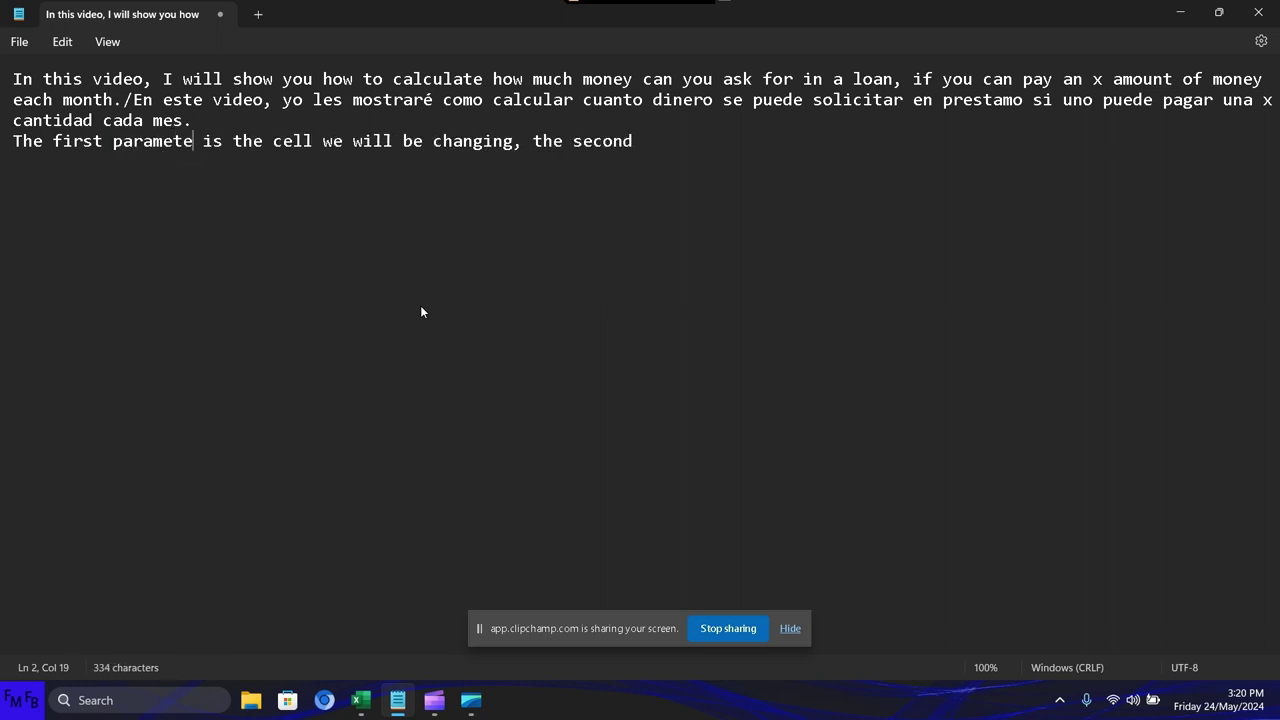
text(r)
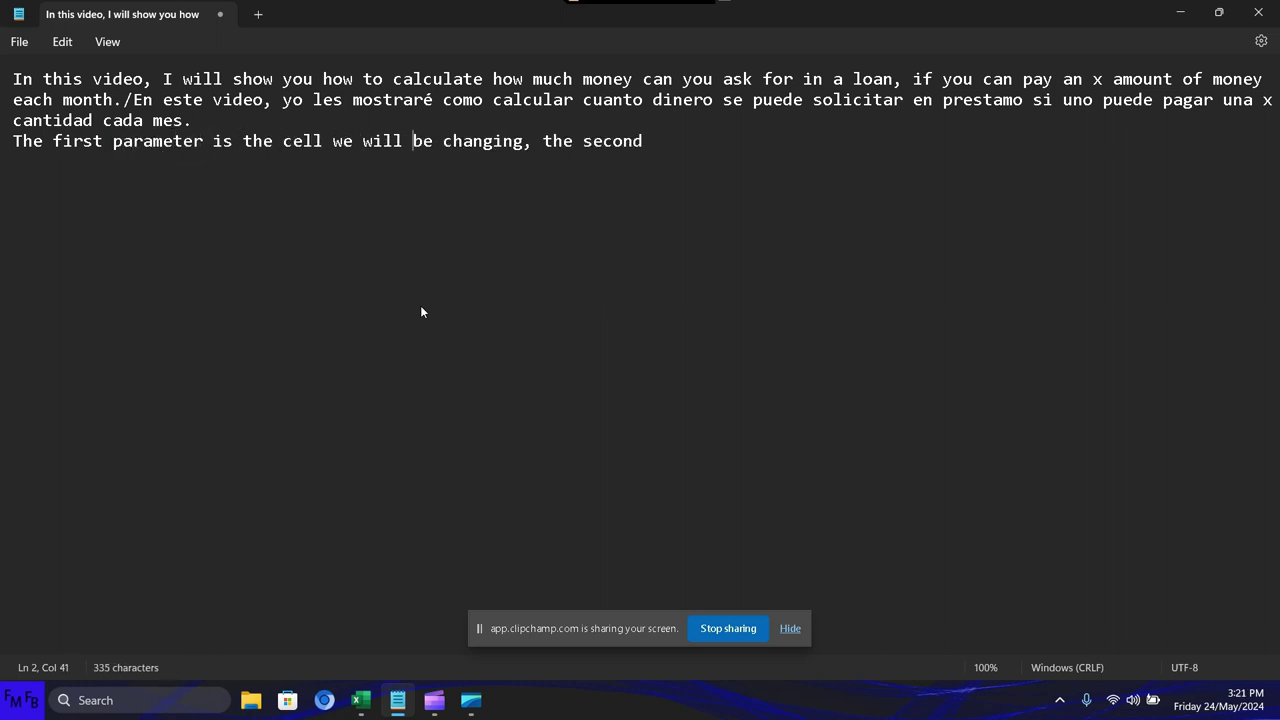
text( pa)
text(rameter i)
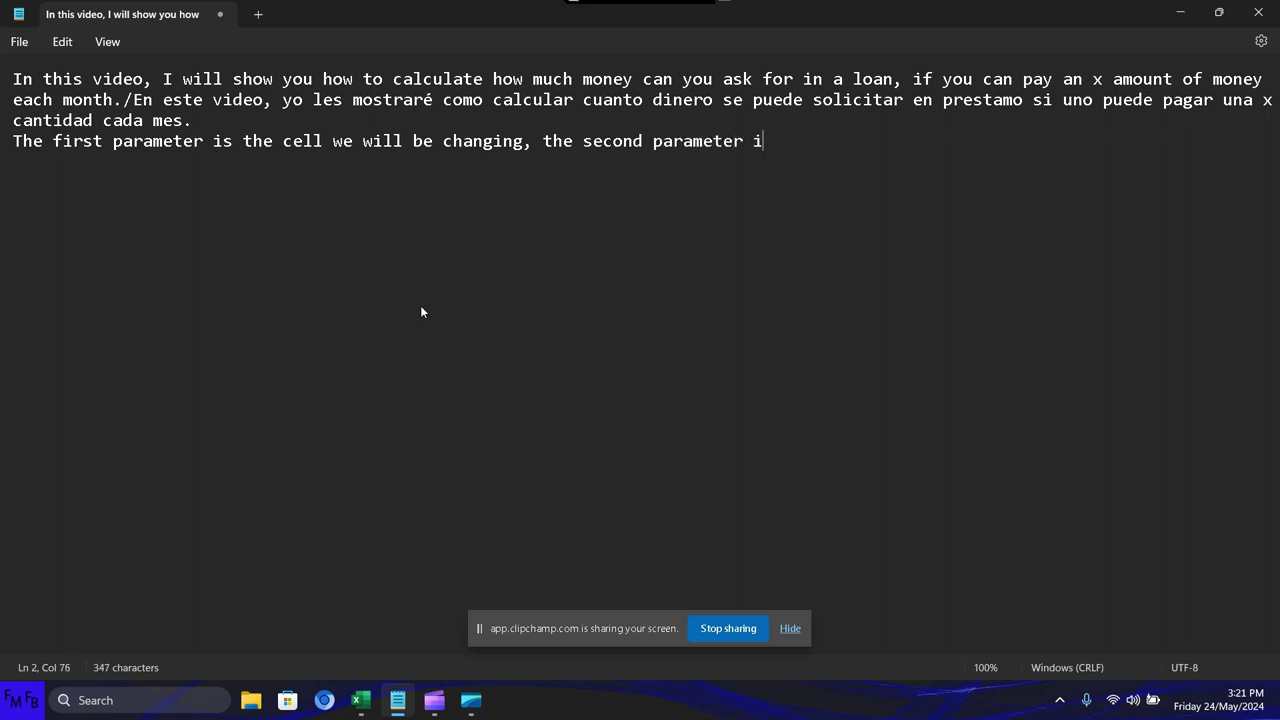
text(s the val)
text(ueto)
key(BackSpace)
key(BackSpace)
text(that)
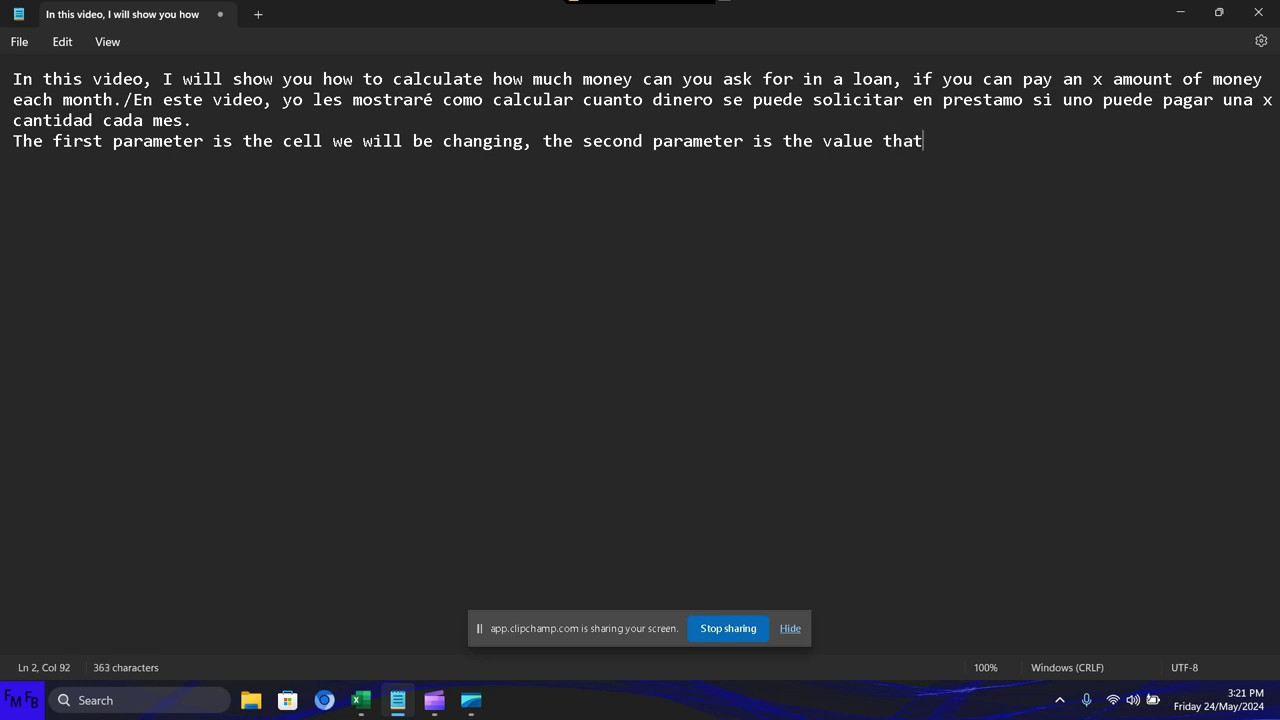
text( we will )
text(change it t)
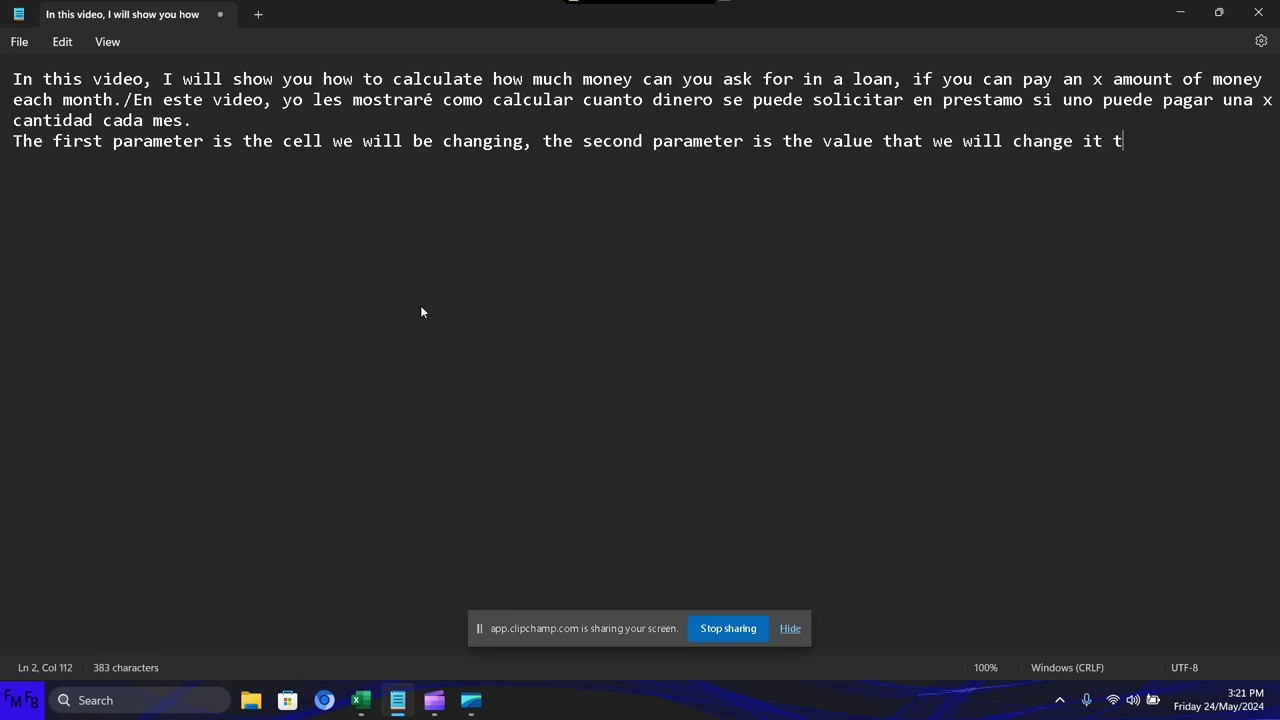
text(o, an)
text(d the last p)
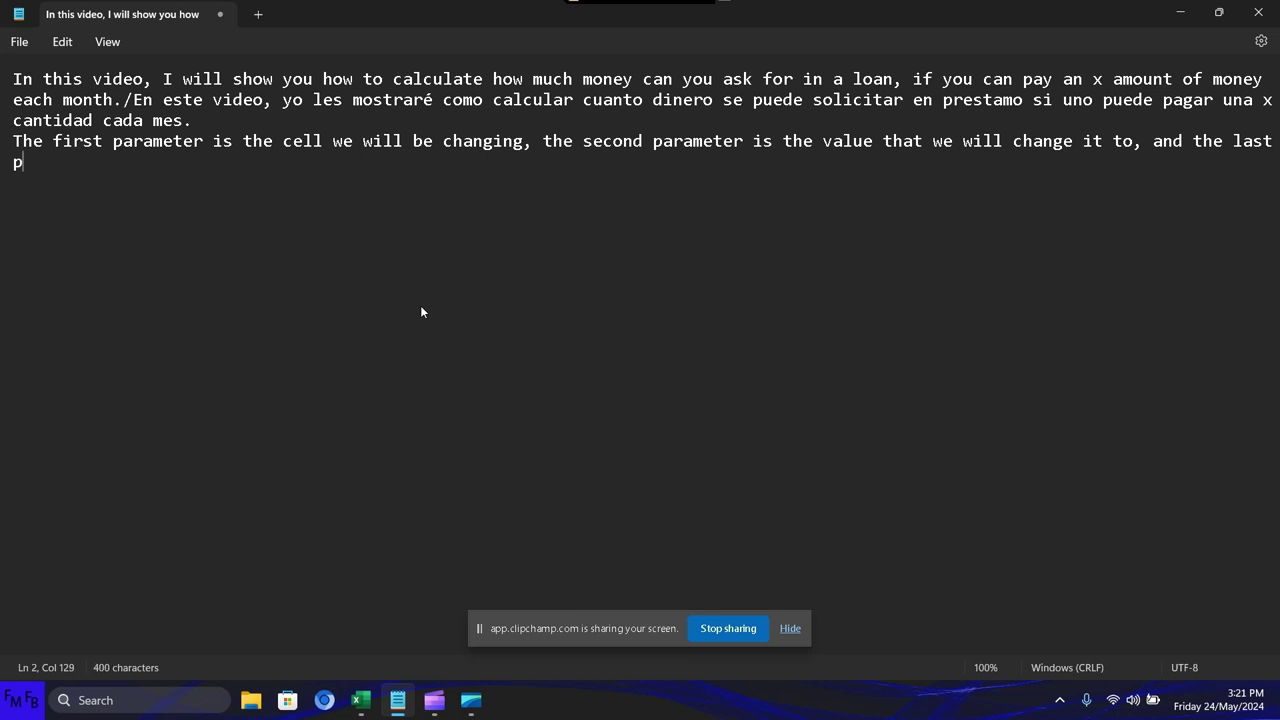
text(arameter i)
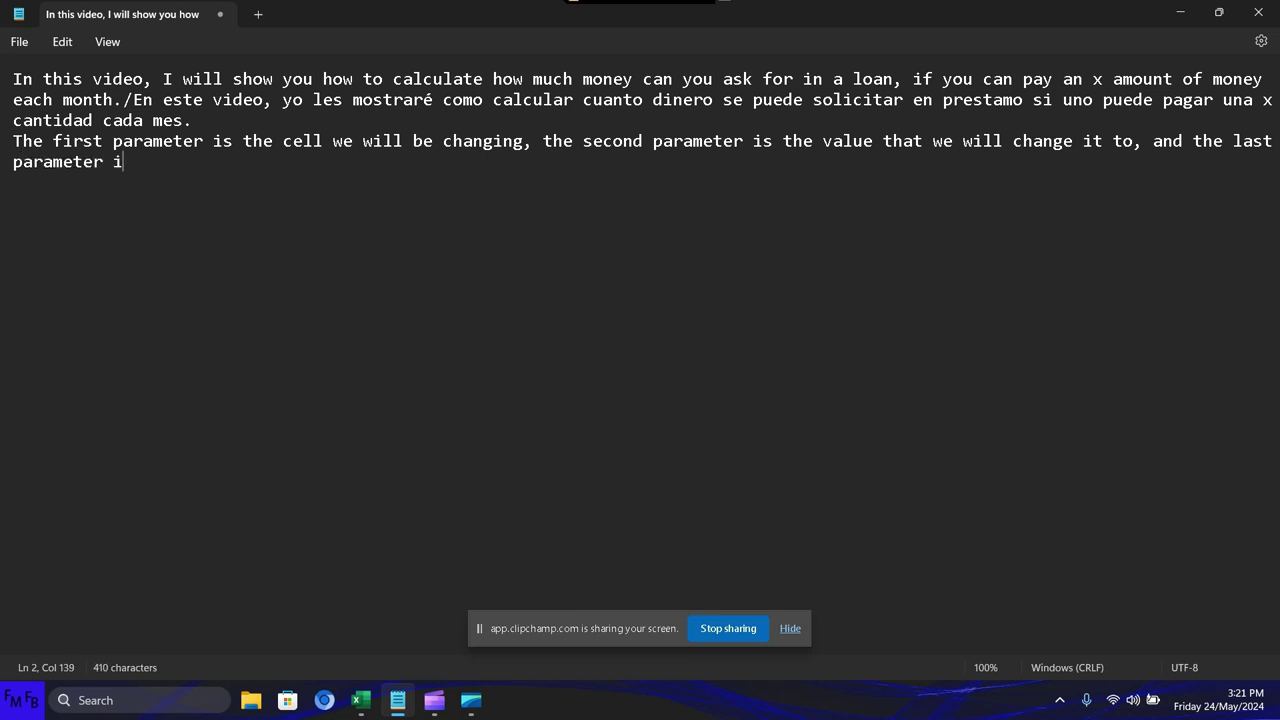
text(s the )
text(val)
text(ue we wan)
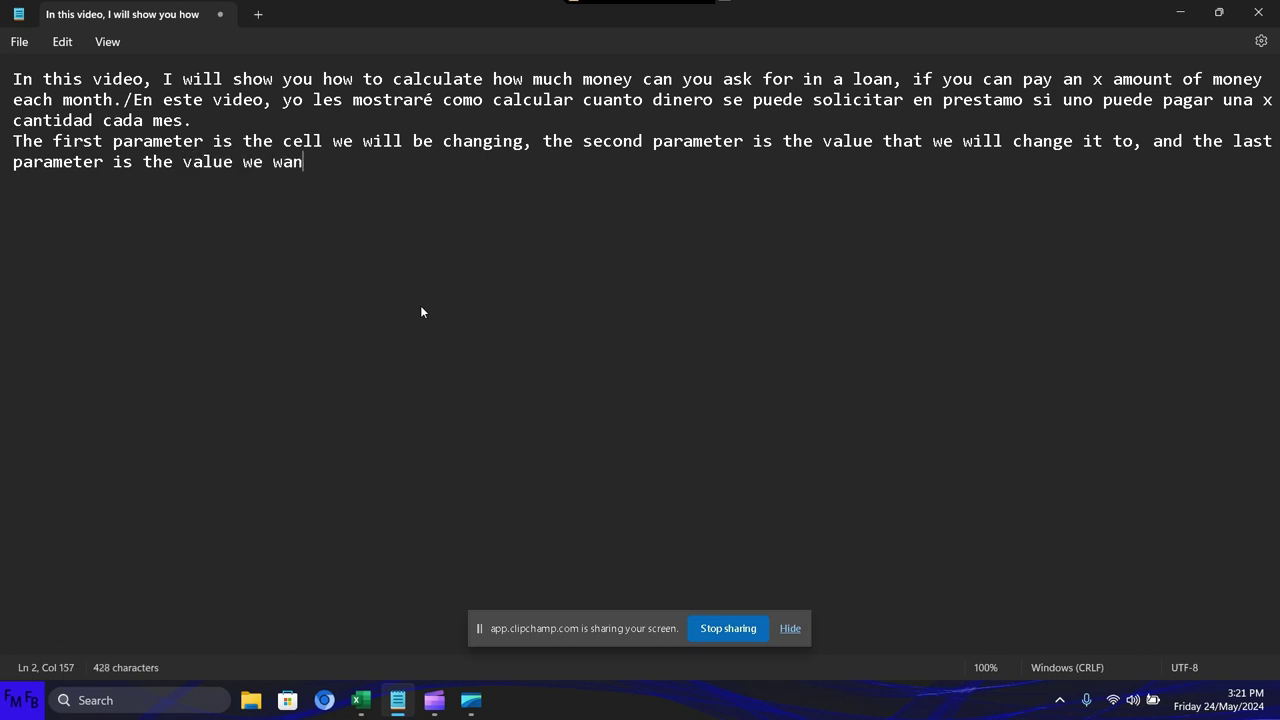
text(t to calc)
text(ulate)
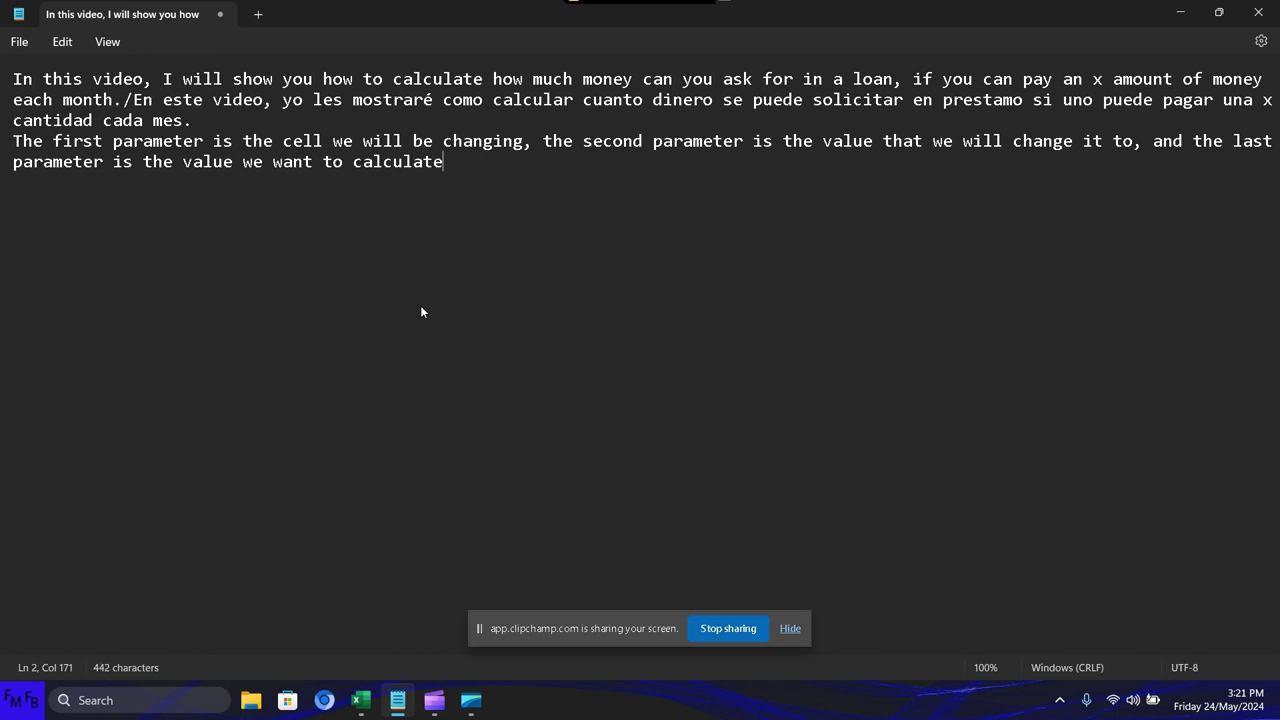
text(./)
text(El prim)
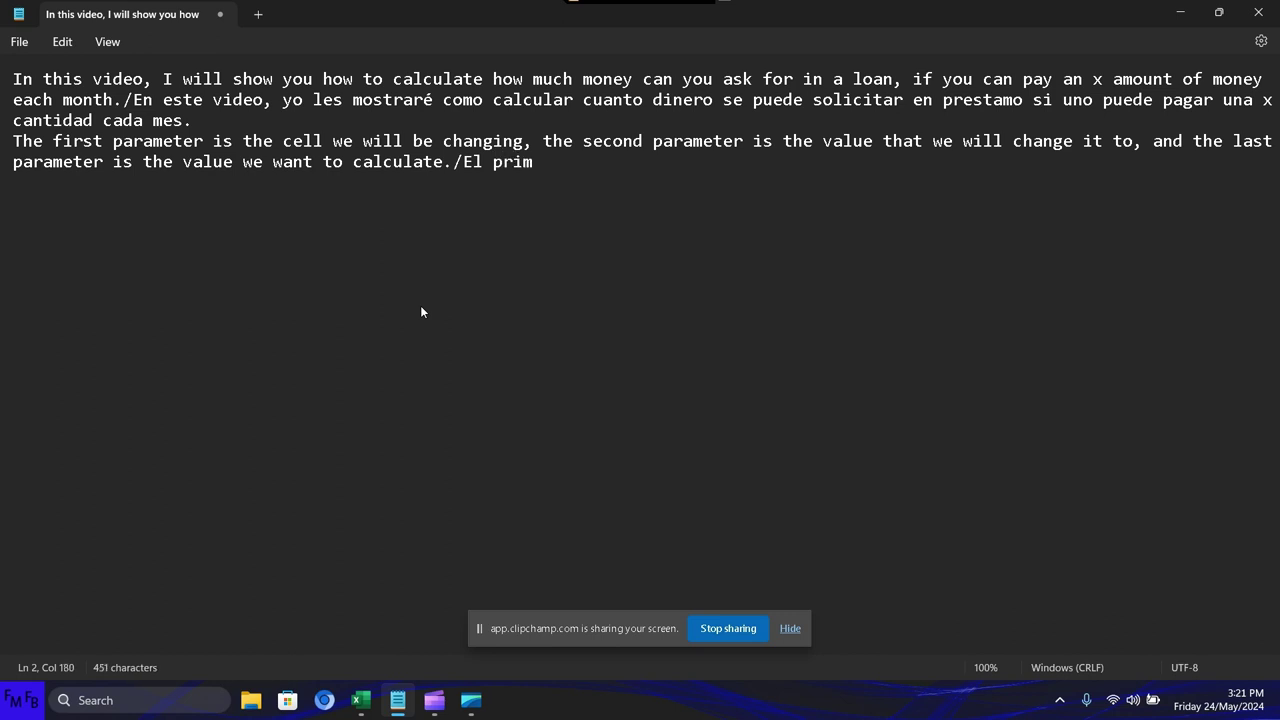
text(er parametr)
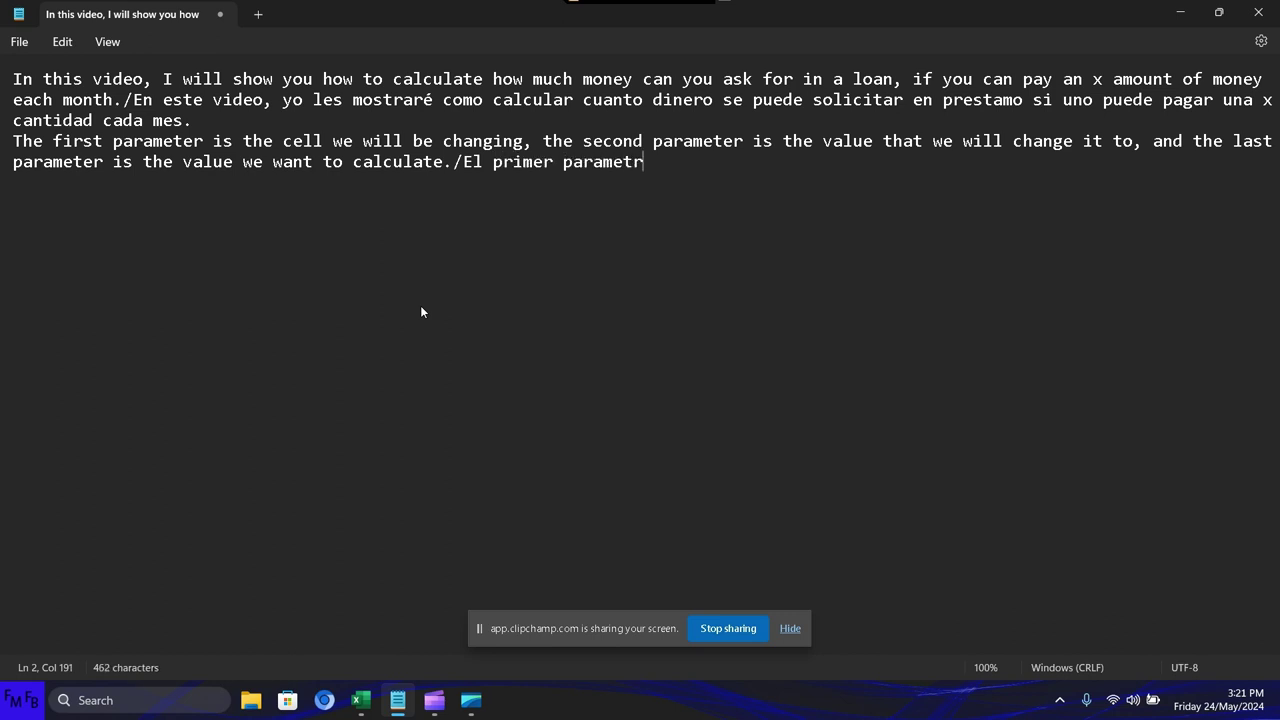
text(o es el p)
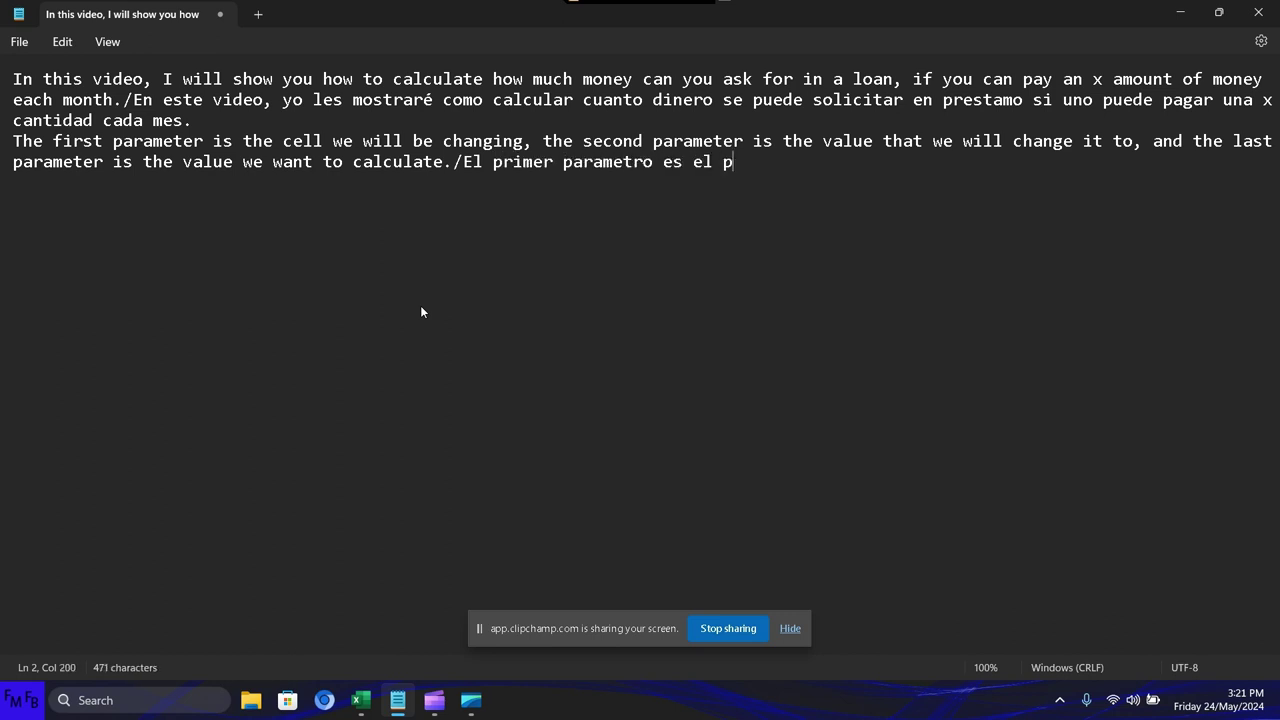
text(ara)
Add the Spanish version, ending '...y el ultimo parametro es el valor que queremos calcular.'.
key(BackSpace)
key(BackSpace)
key(BackSpace)
key(BackSpace)
key(BackSpace)
text(valo)
text(r q)
text(ue vamos a ca)
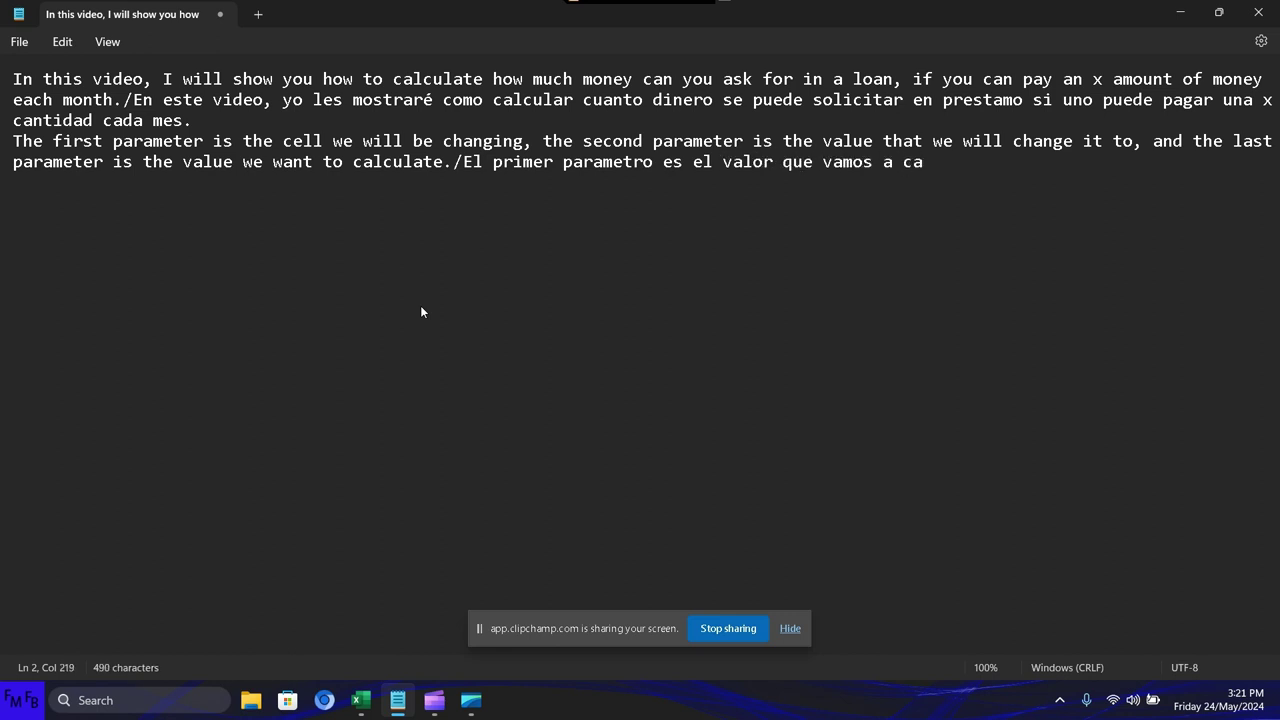
text(mbiar)
text(, el segund)
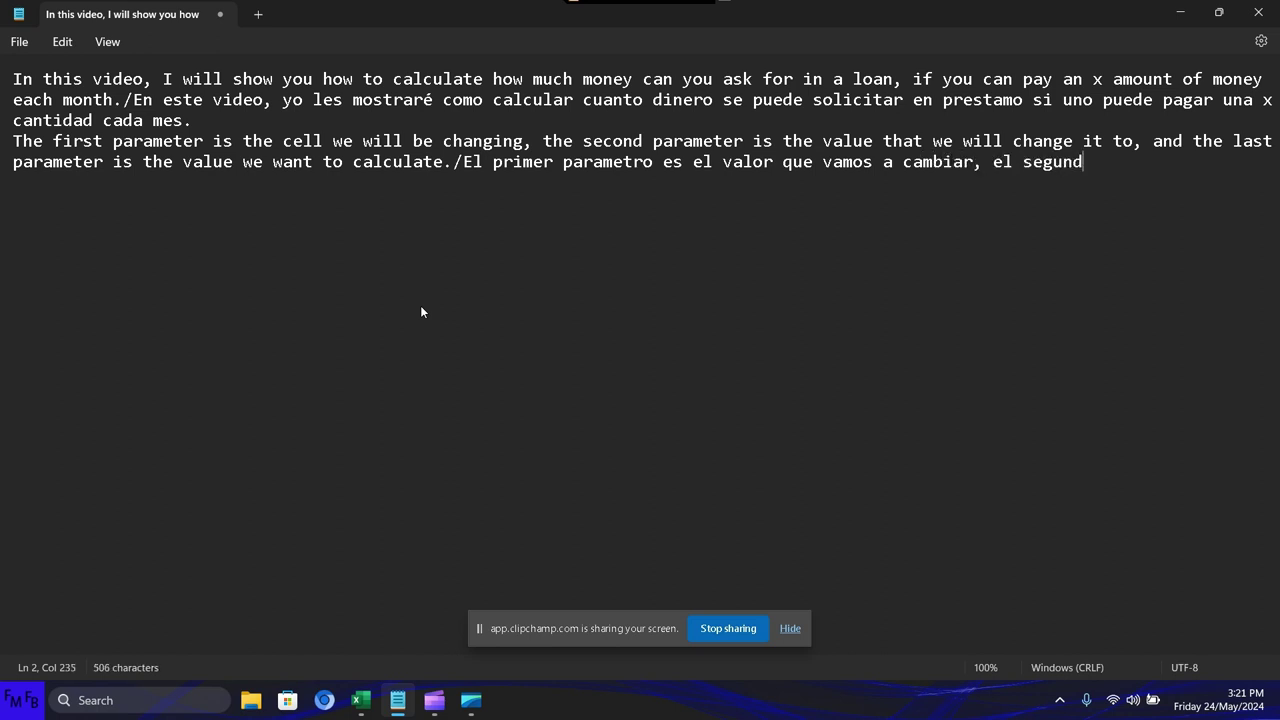
text(o paramet)
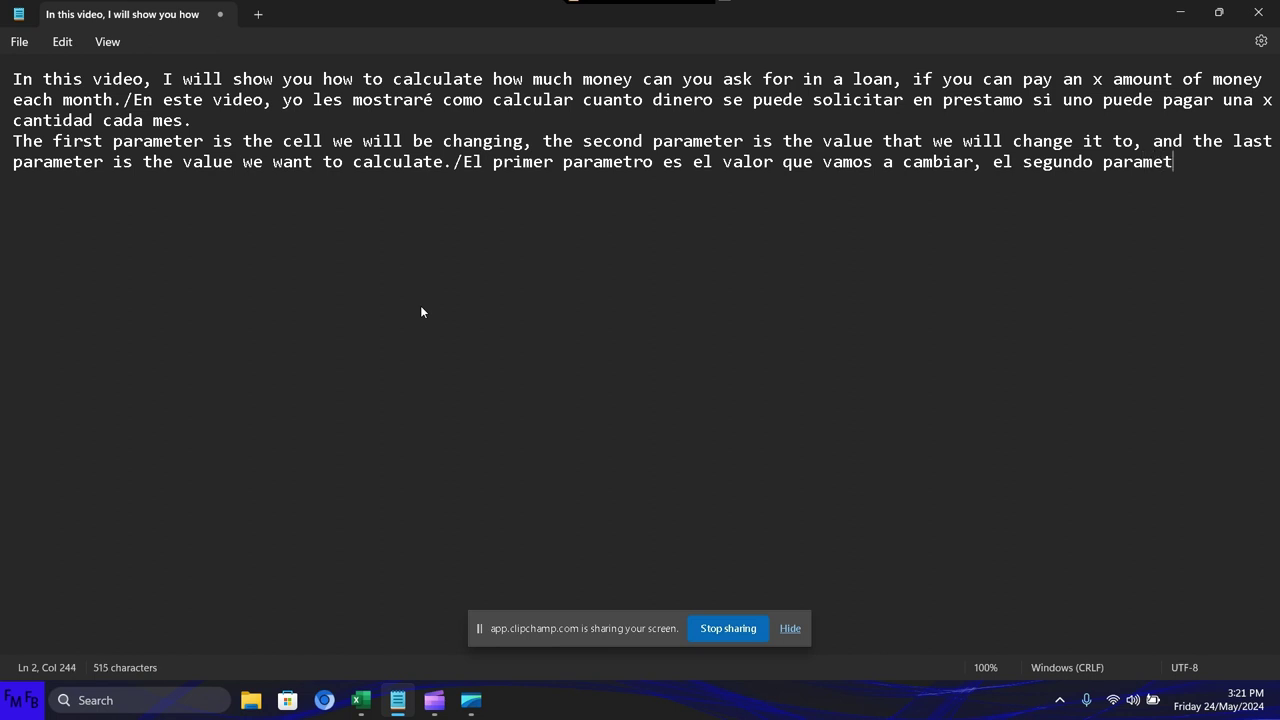
text(ro es el v)
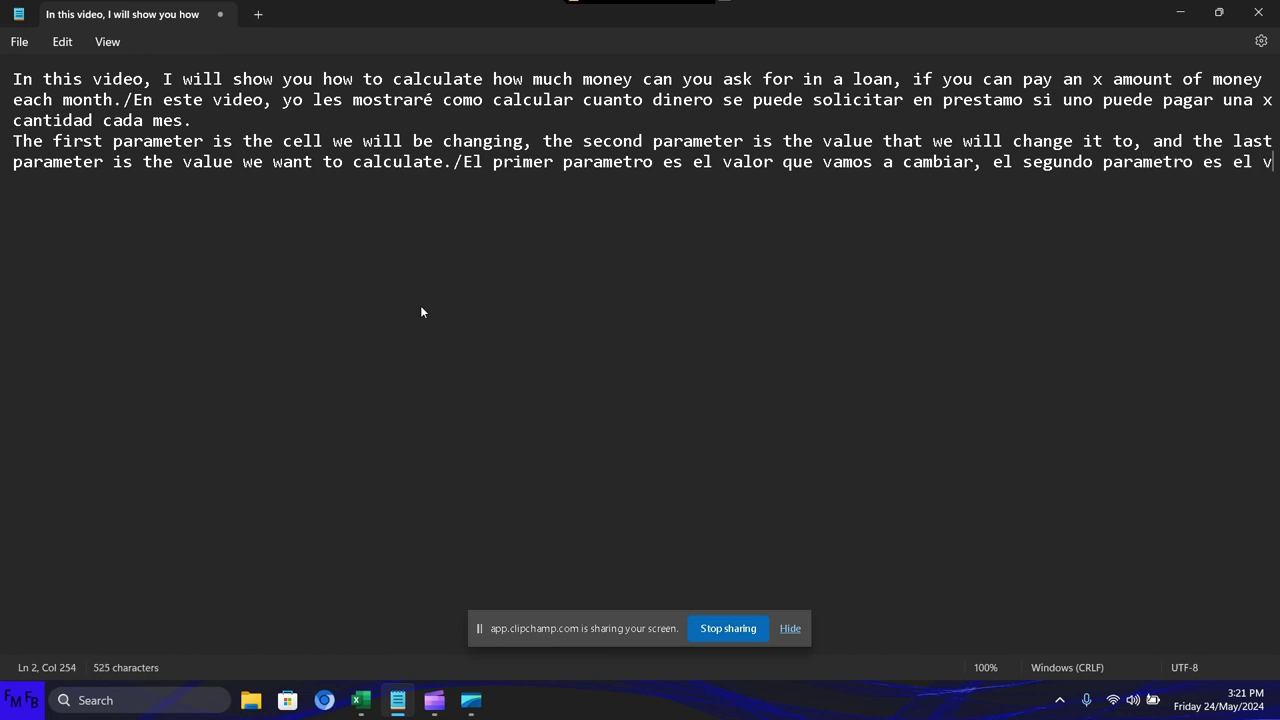
text(alor po)
text(r el cua)
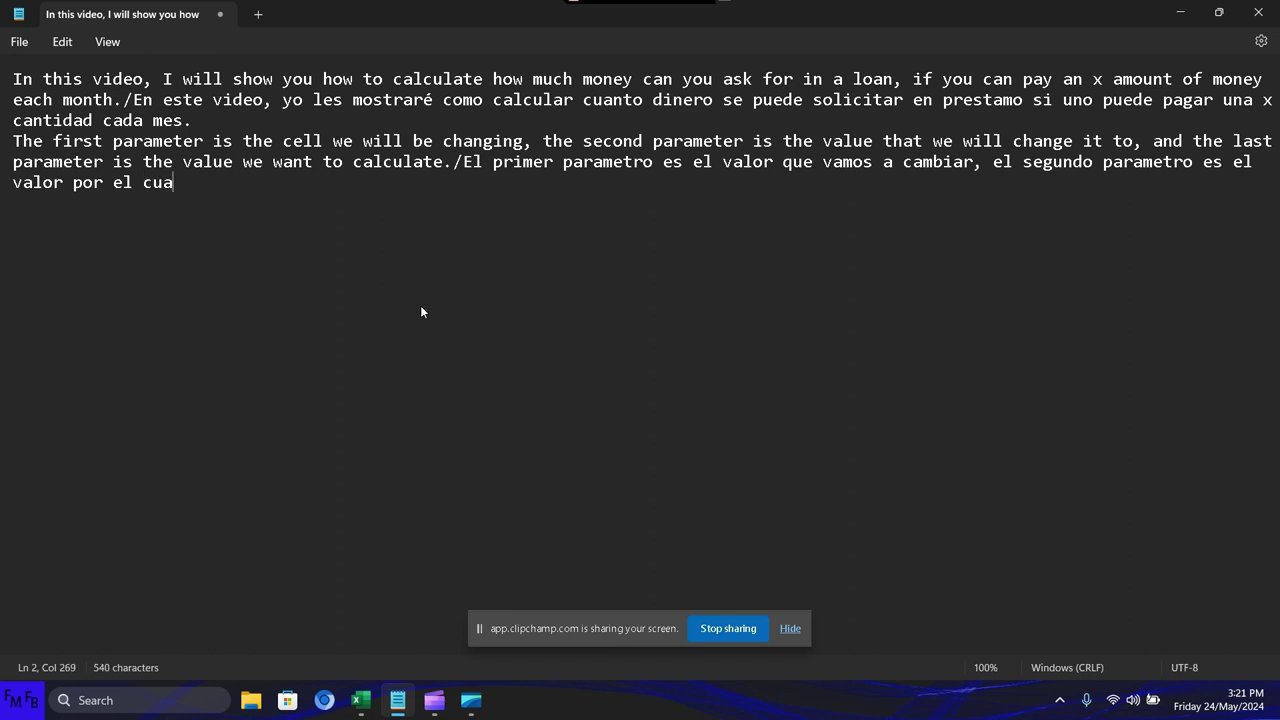
text(l cambia)
text(remos el pri)
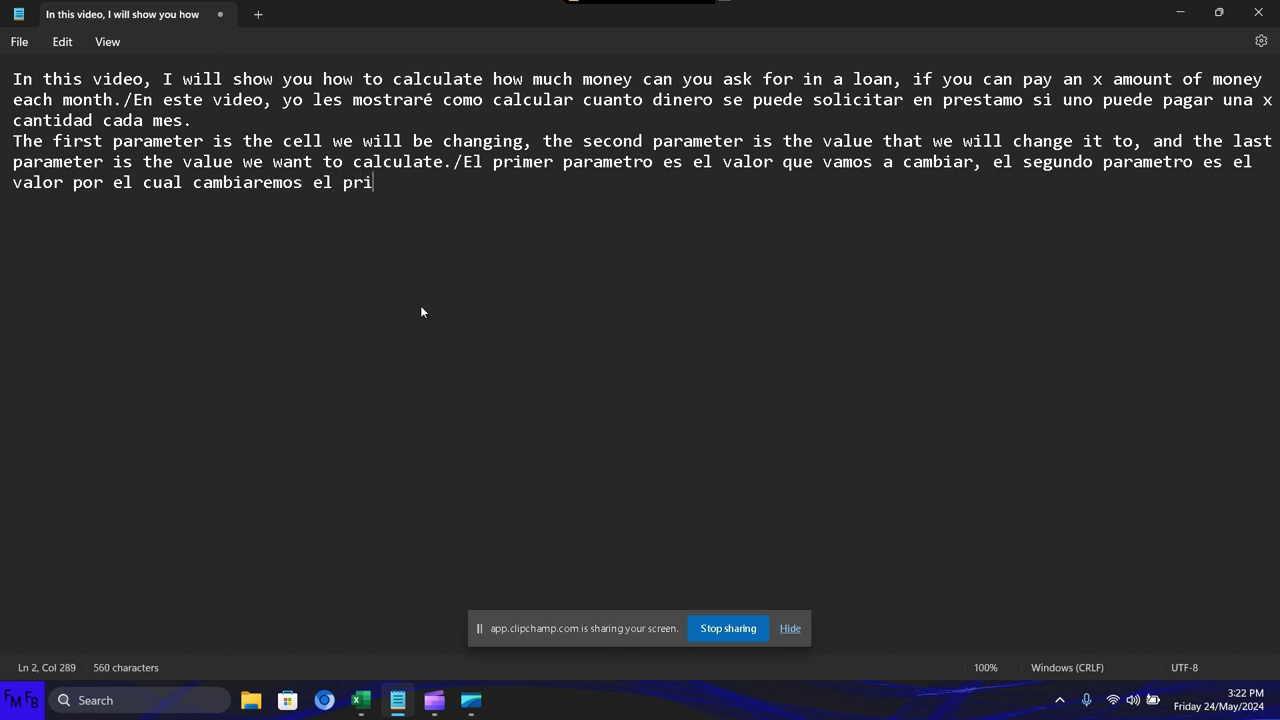
text(mer parame)
text(tro y e)
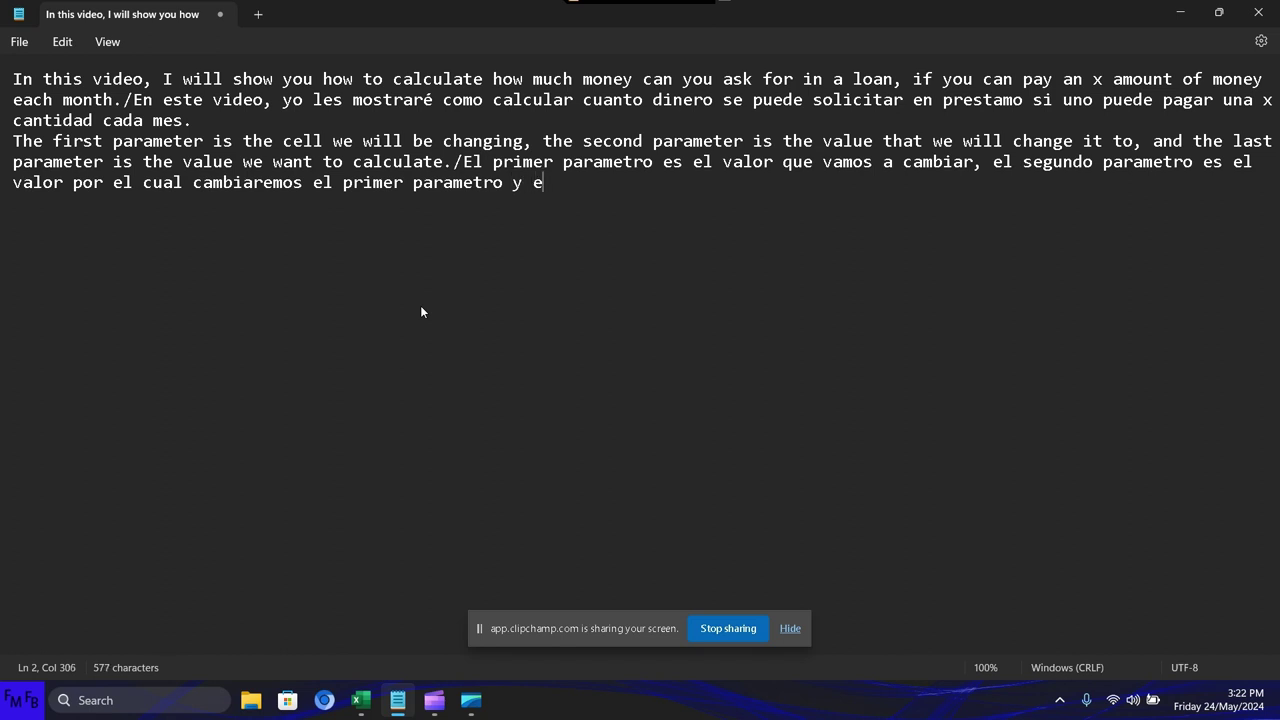
text(l u)
key(BackSpace)
text(ultimo pa)
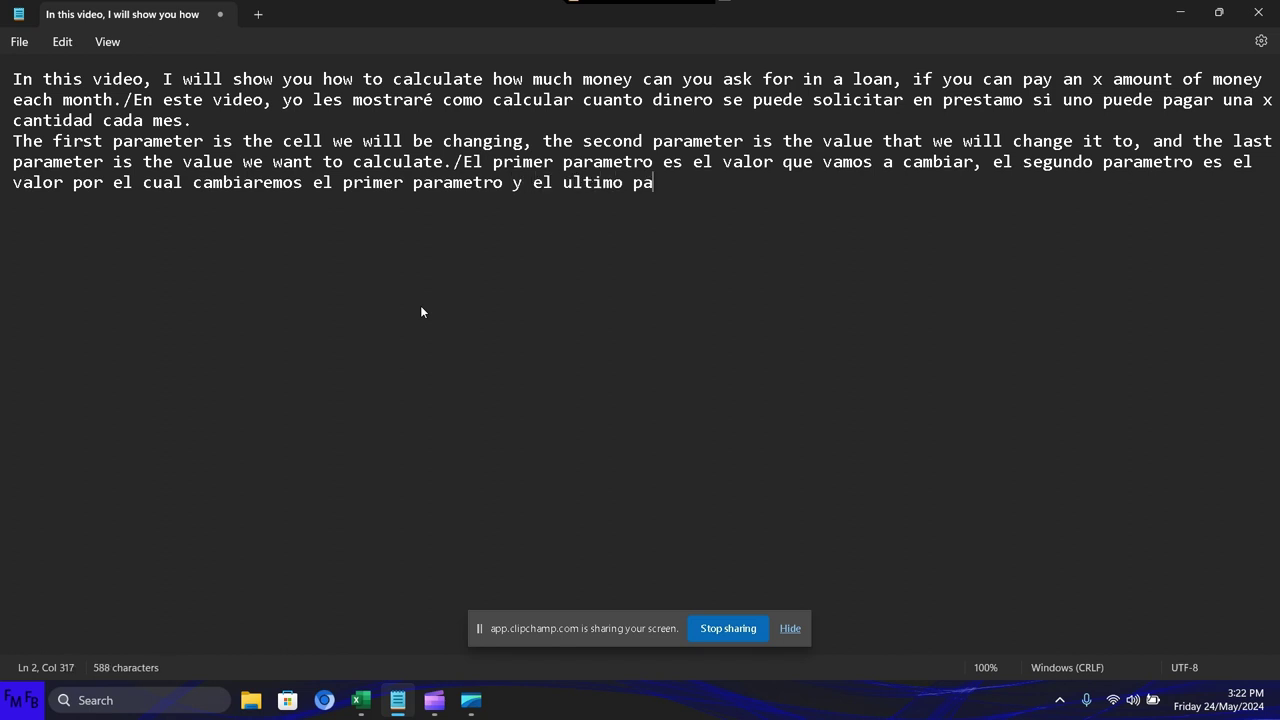
text(rametro es )
text(el valor q)
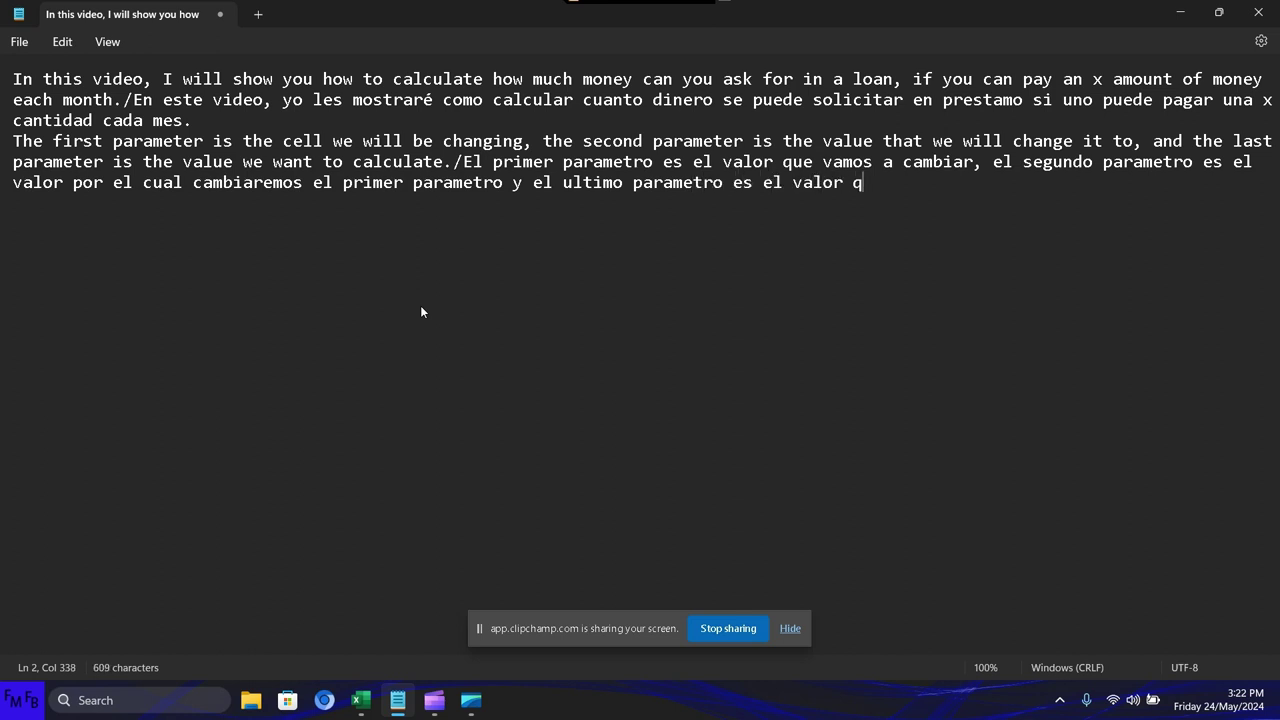
text(ue queremos )
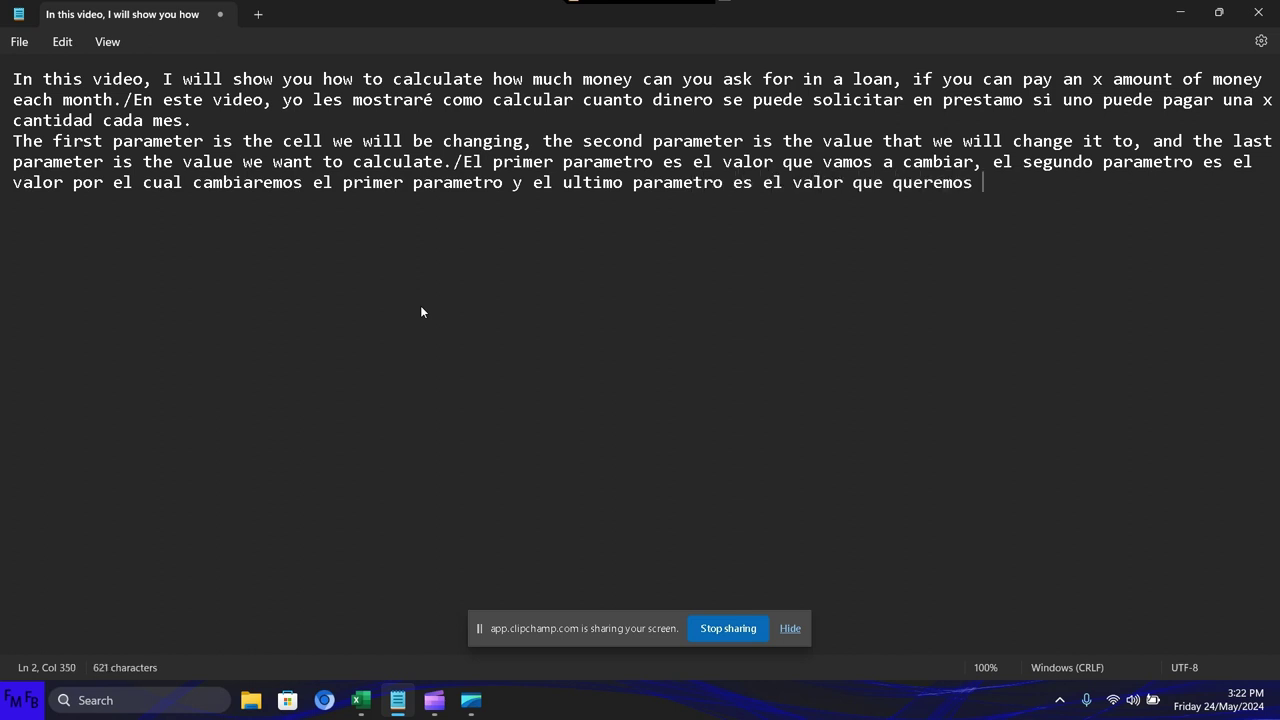
text(calcula)
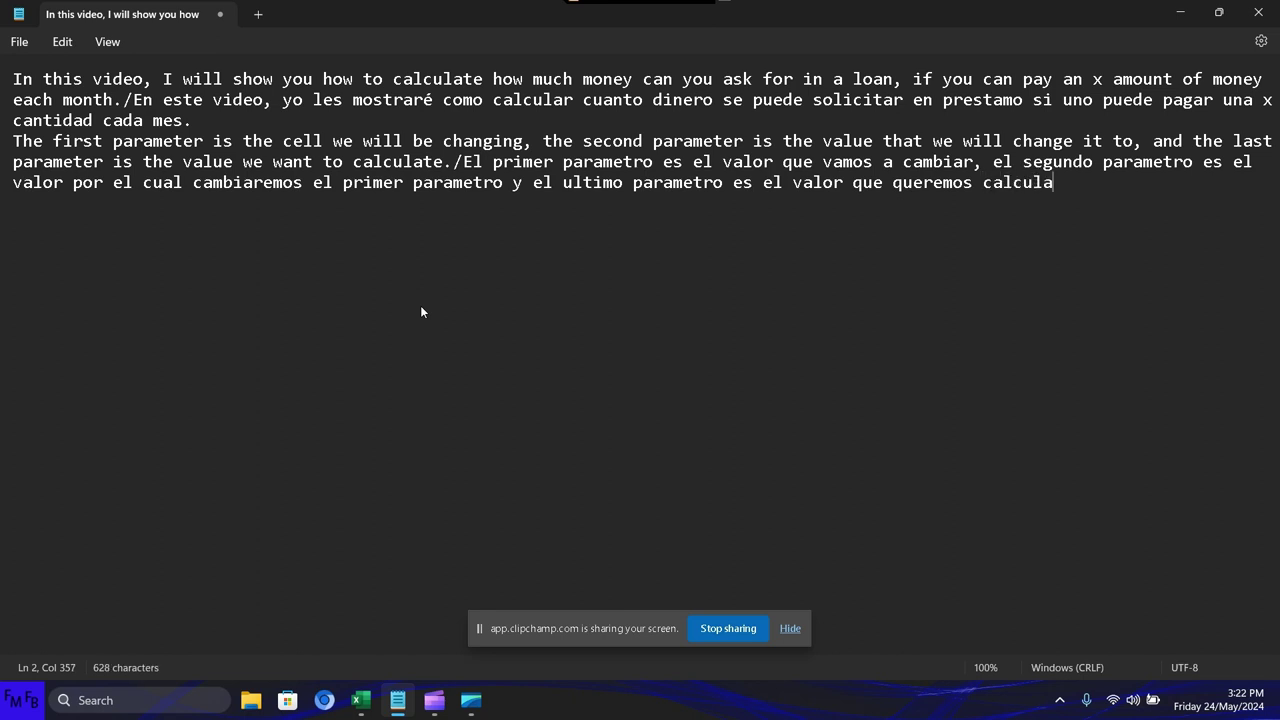
text(r.)
Run Goal Seek to preview a HNL 248,282.69 loan for a 4800 payment, then discard the result.
key(alt+Tab)
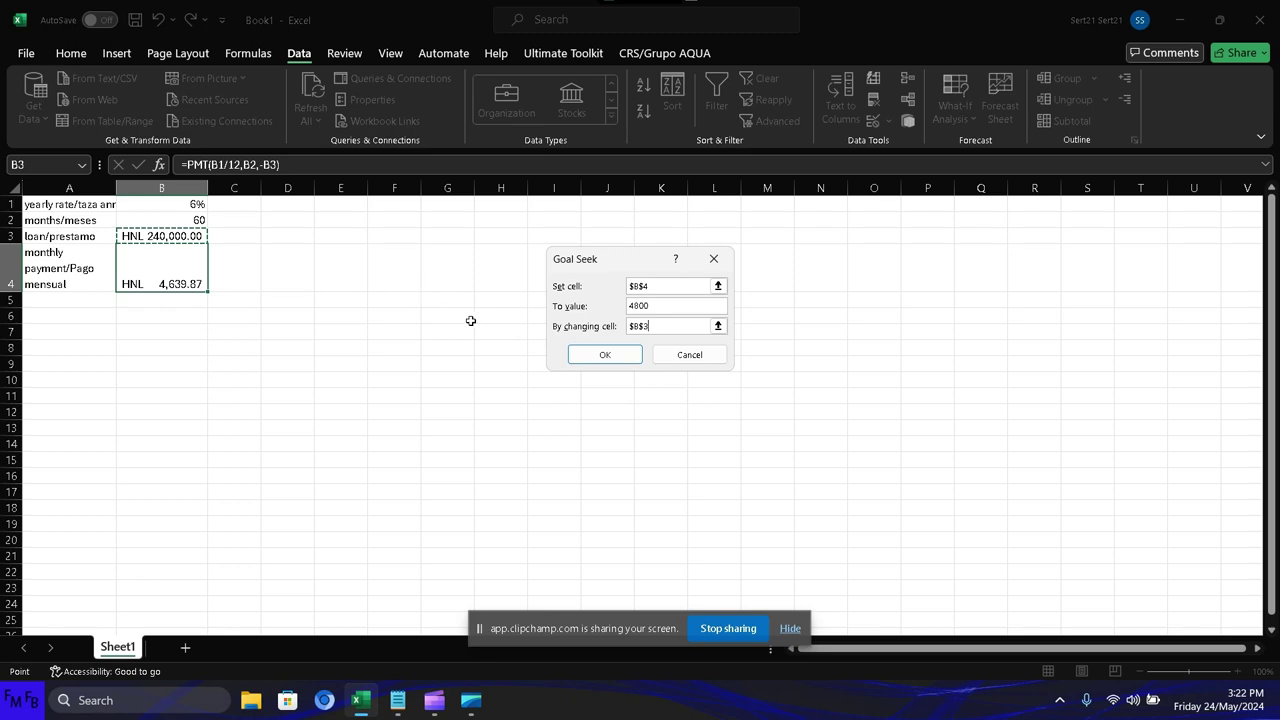
click(600, 356)
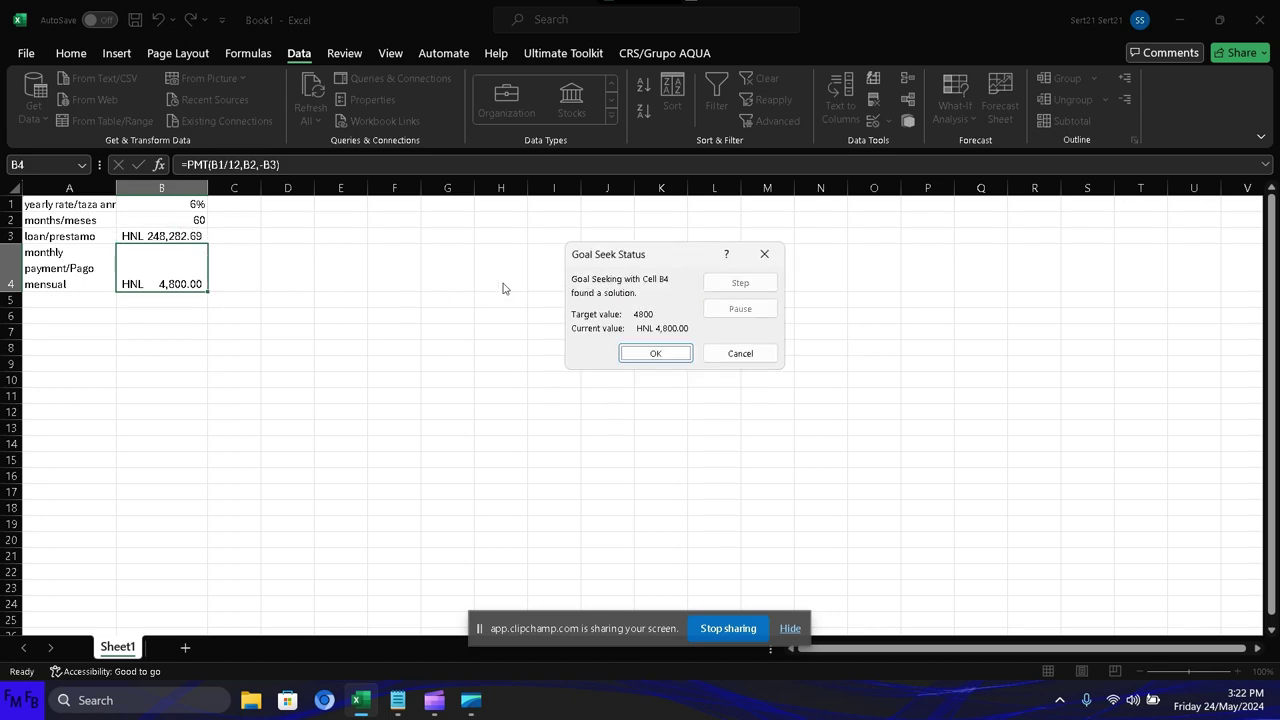
click(760, 255)
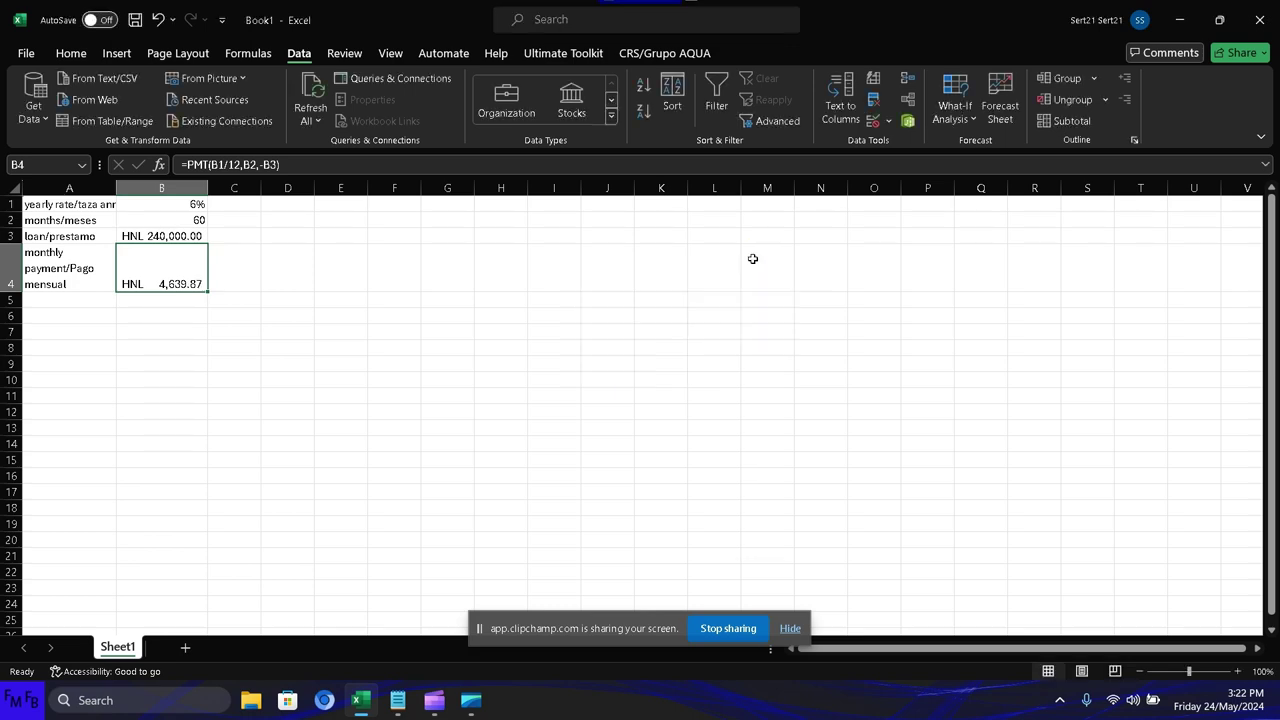
Undo and redo edits around B3 and B4 to restore the wider layout and the $4,639.87 PMT result.
click(181, 234)
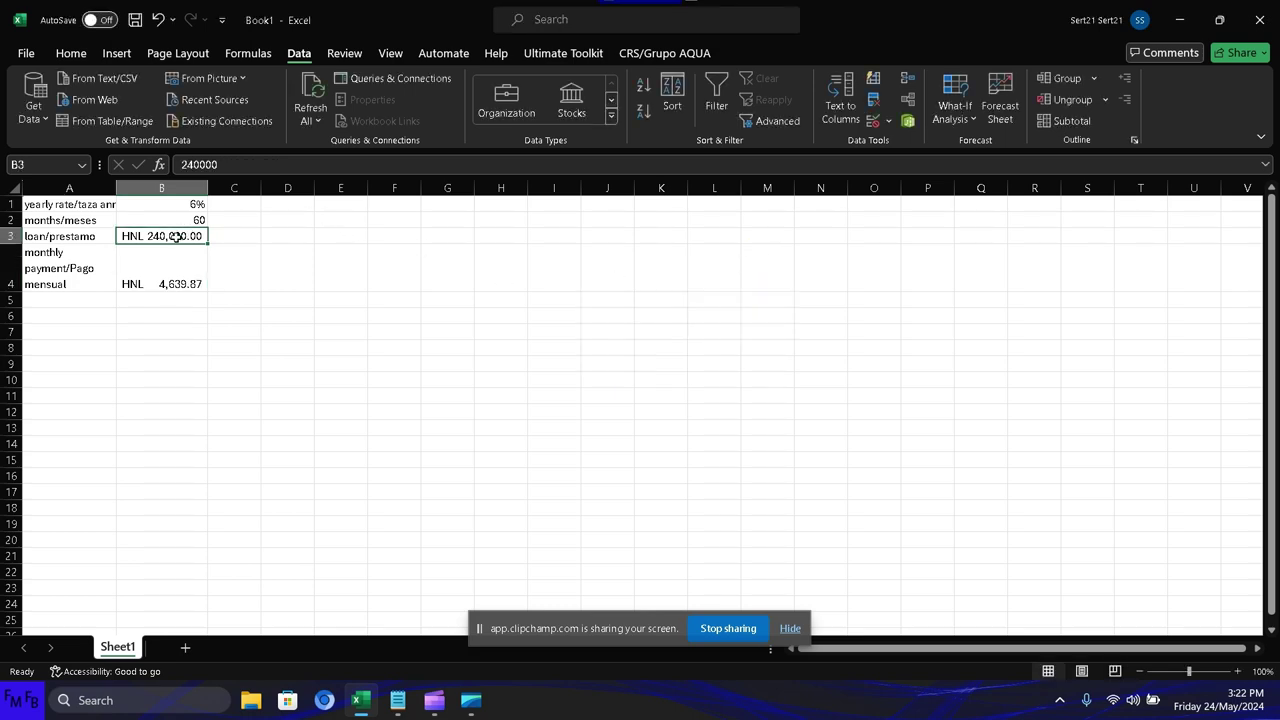
key(ctrl+c)
click(203, 248)
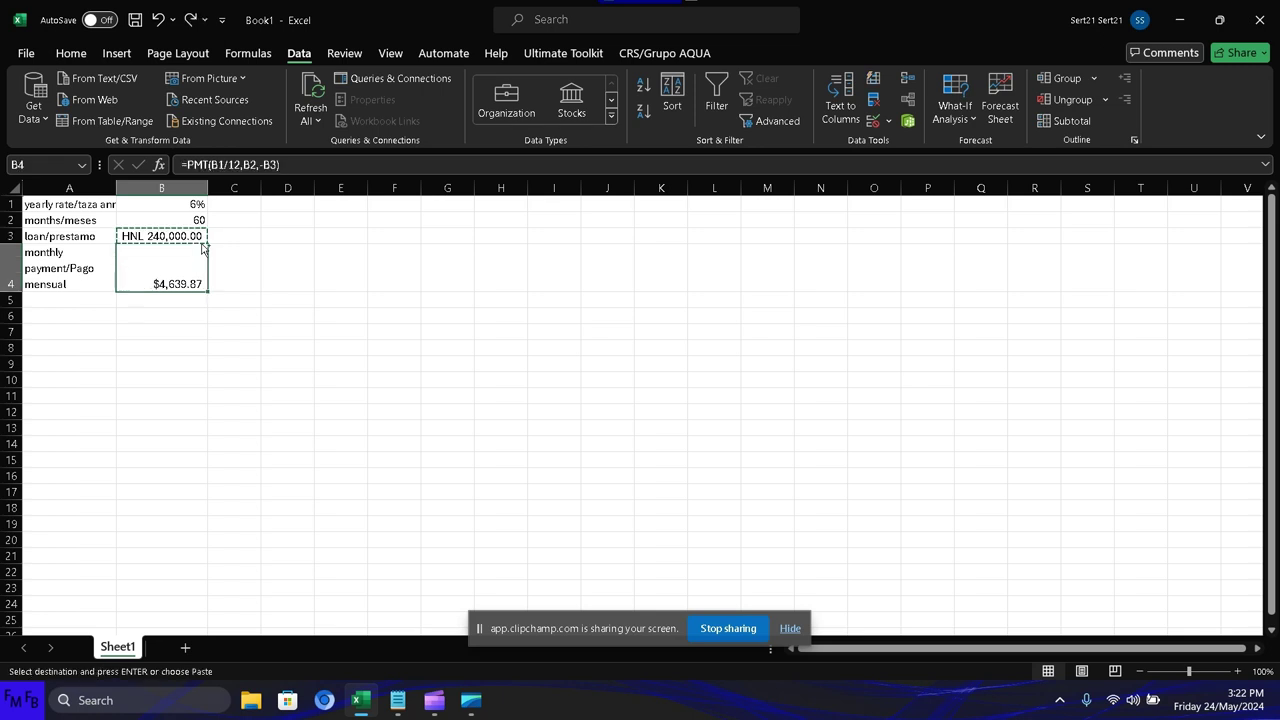
key(ctrl+z)
key(ctrl+z)
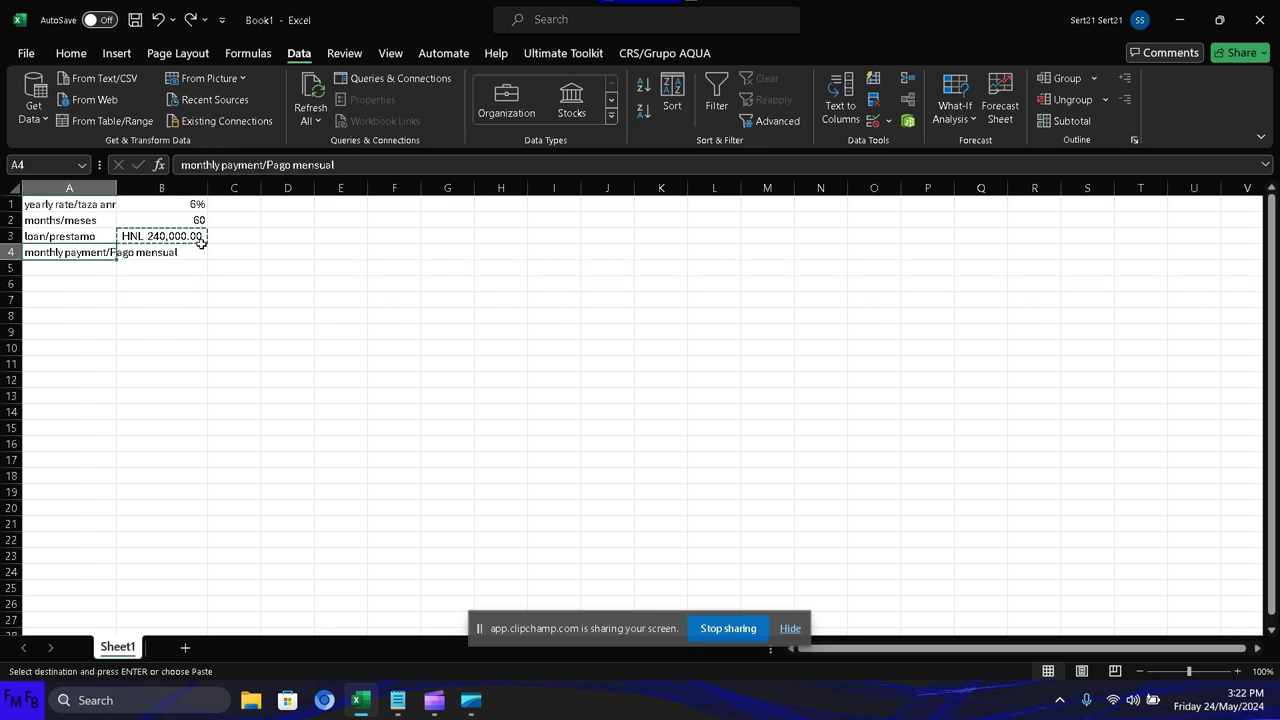
key(ctrl+z)
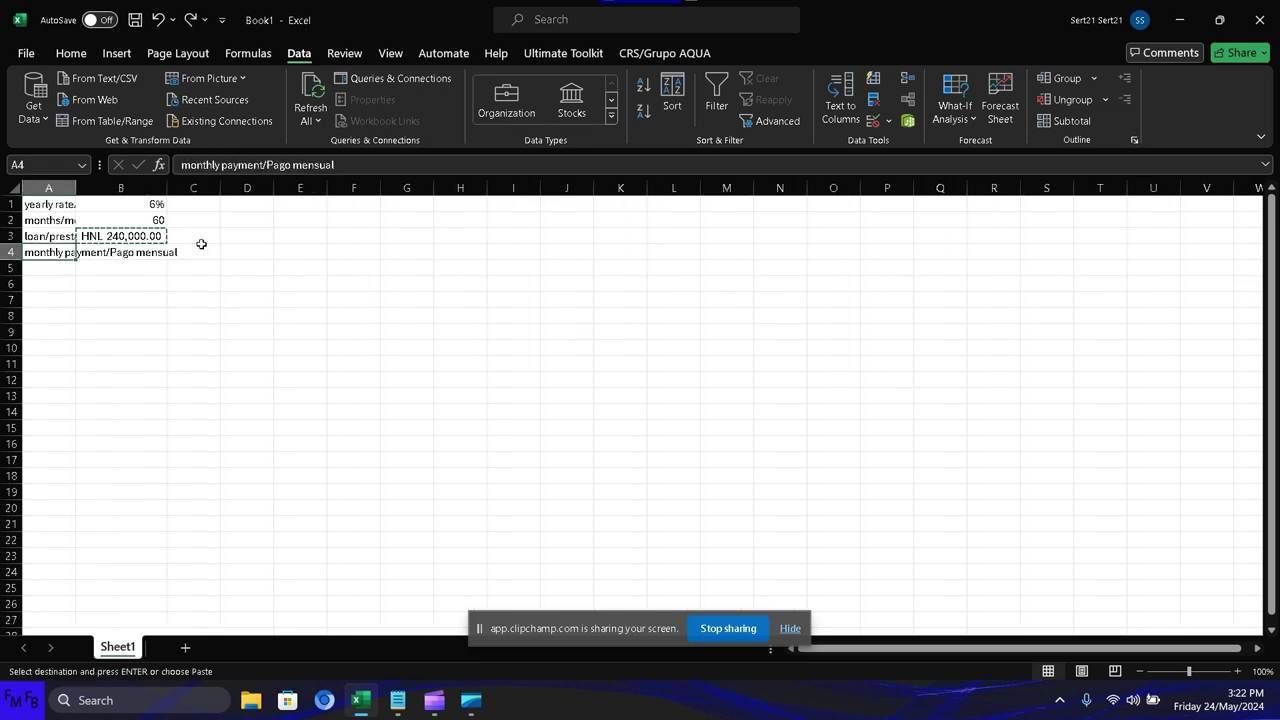
click(153, 255)
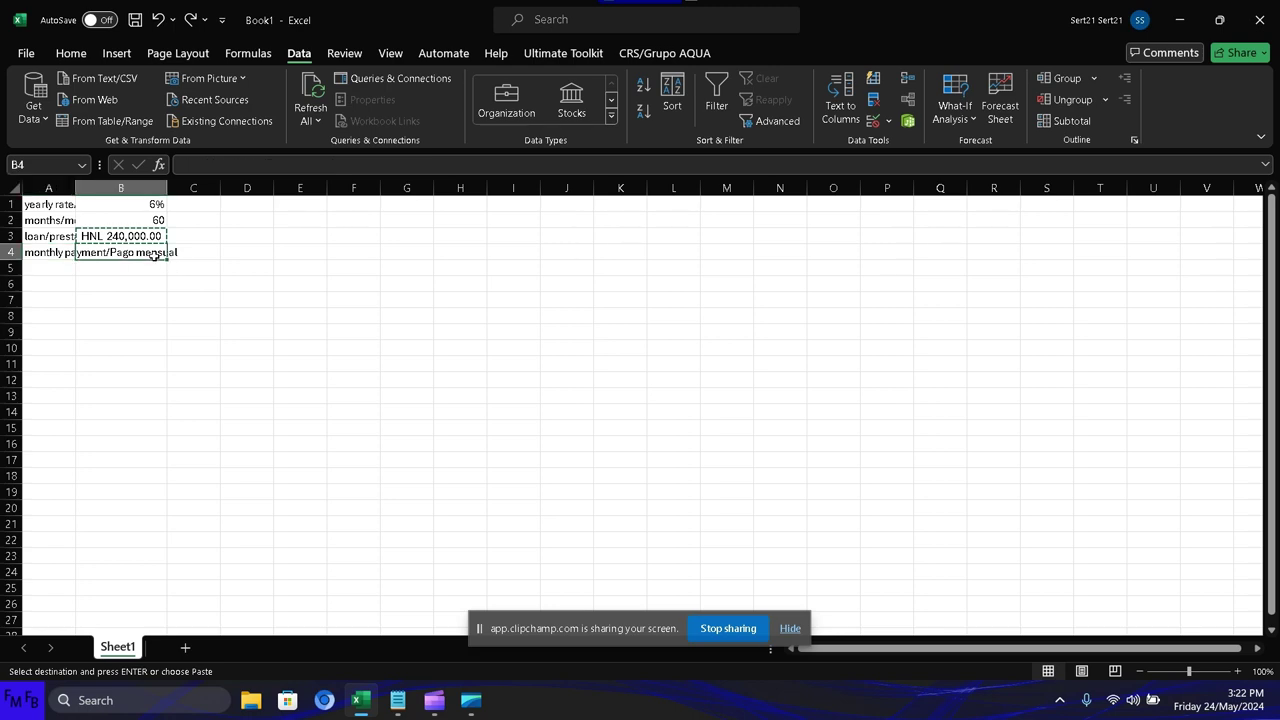
key(ctrl+y)
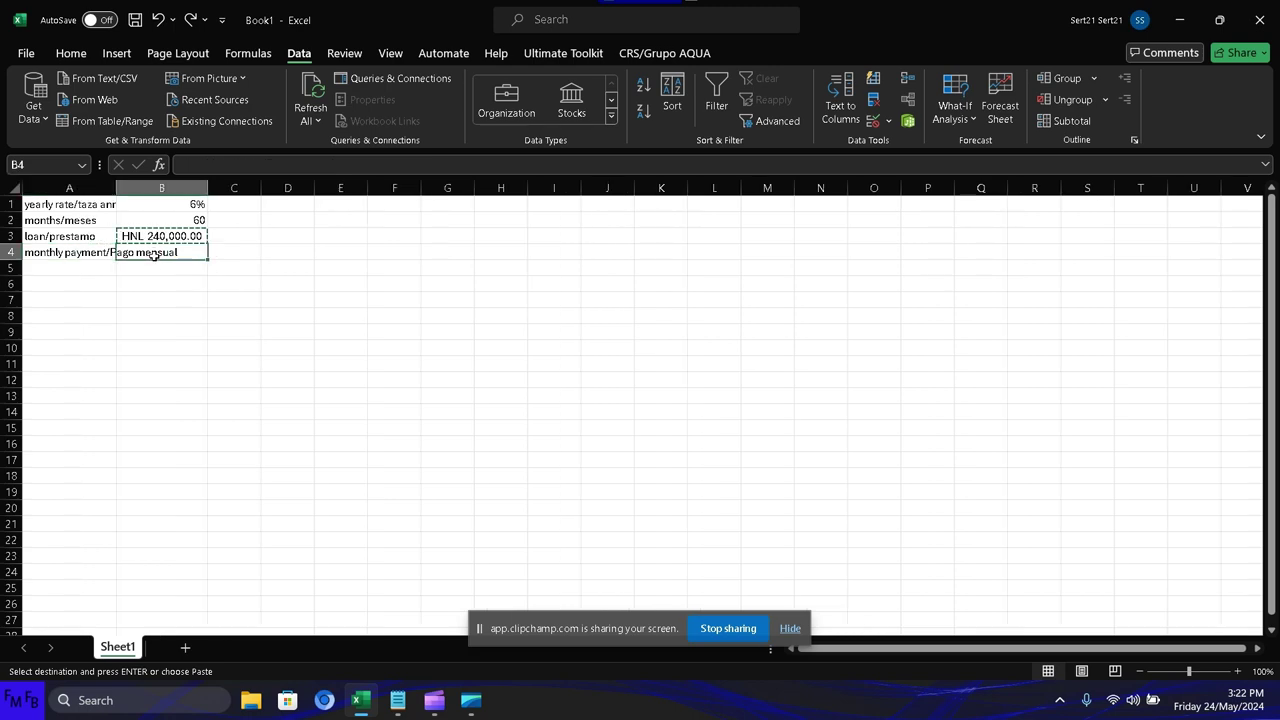
key(ctrl+y)
key(ctrl+y)
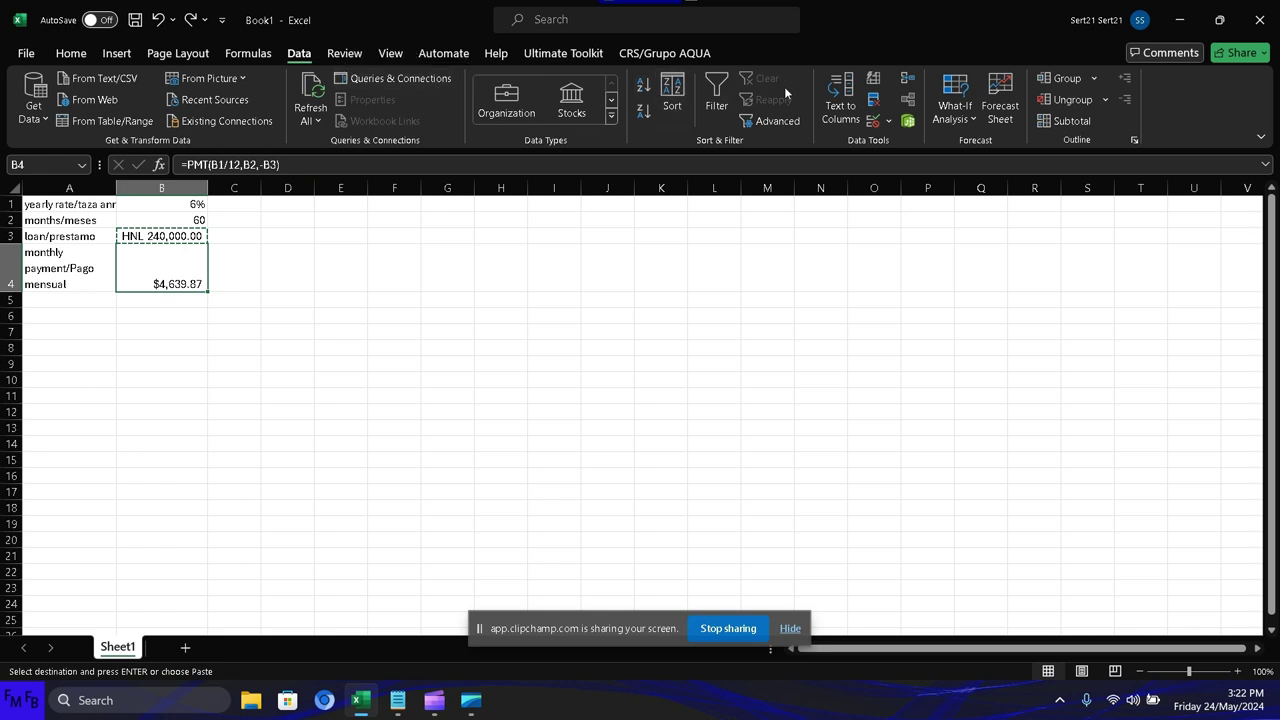
click(886, 125)
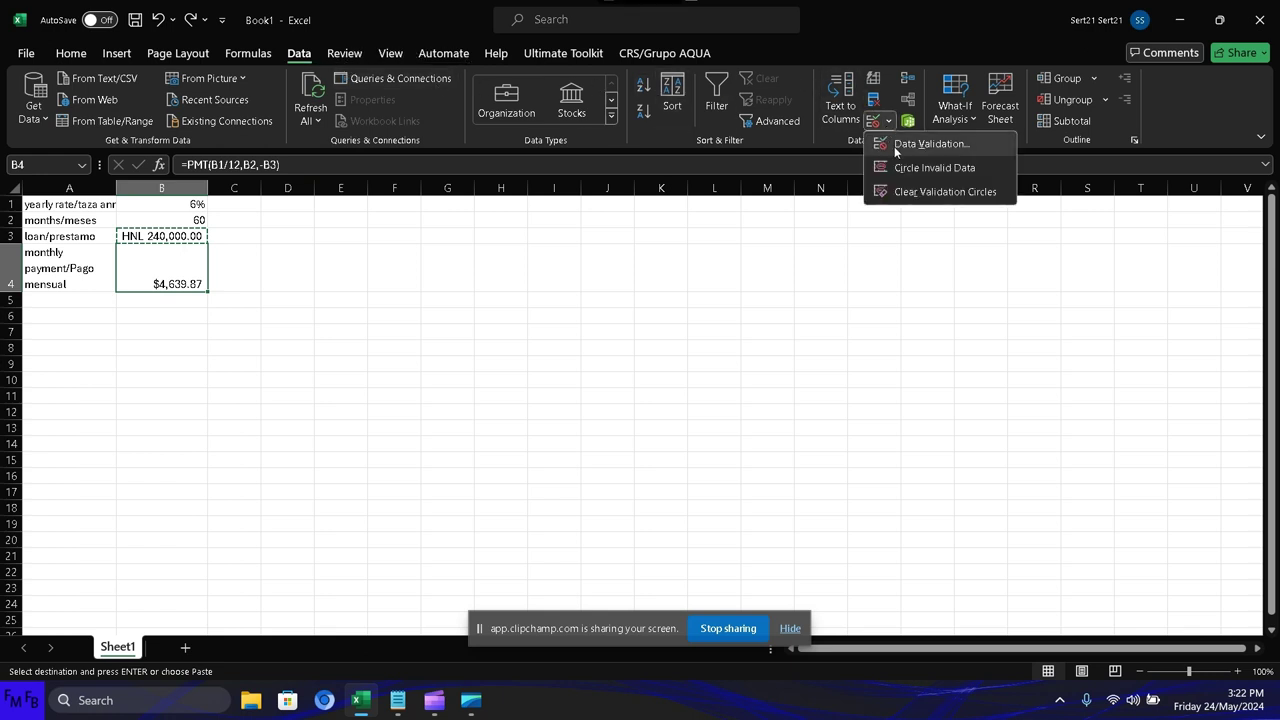
click(961, 118)
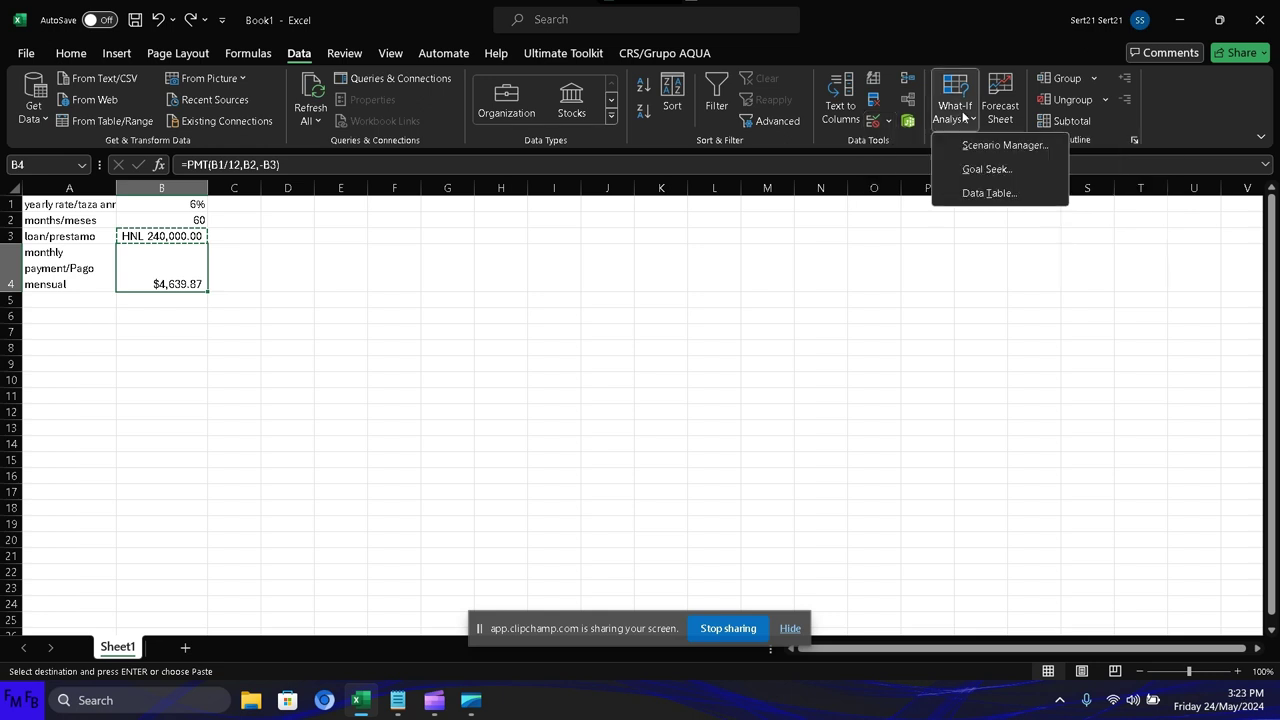
click(970, 168)
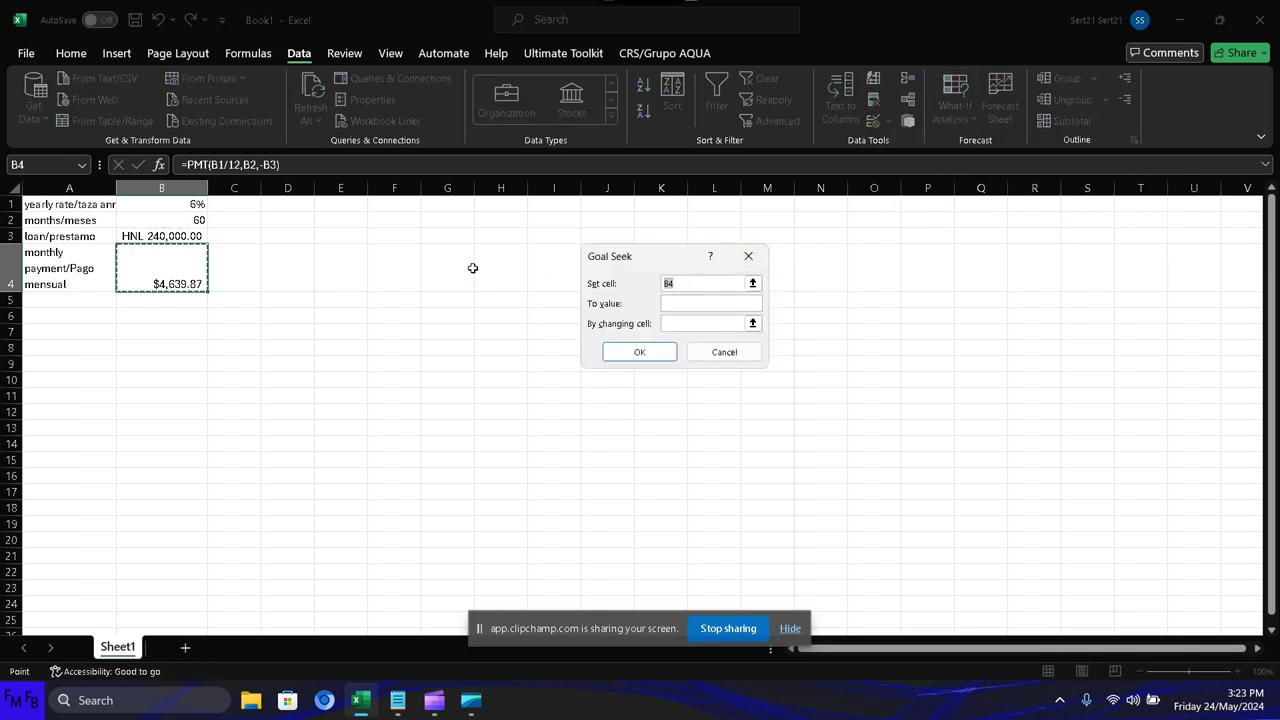
key(BackSpace)
click(170, 277)
key(Tab)
text(5000)
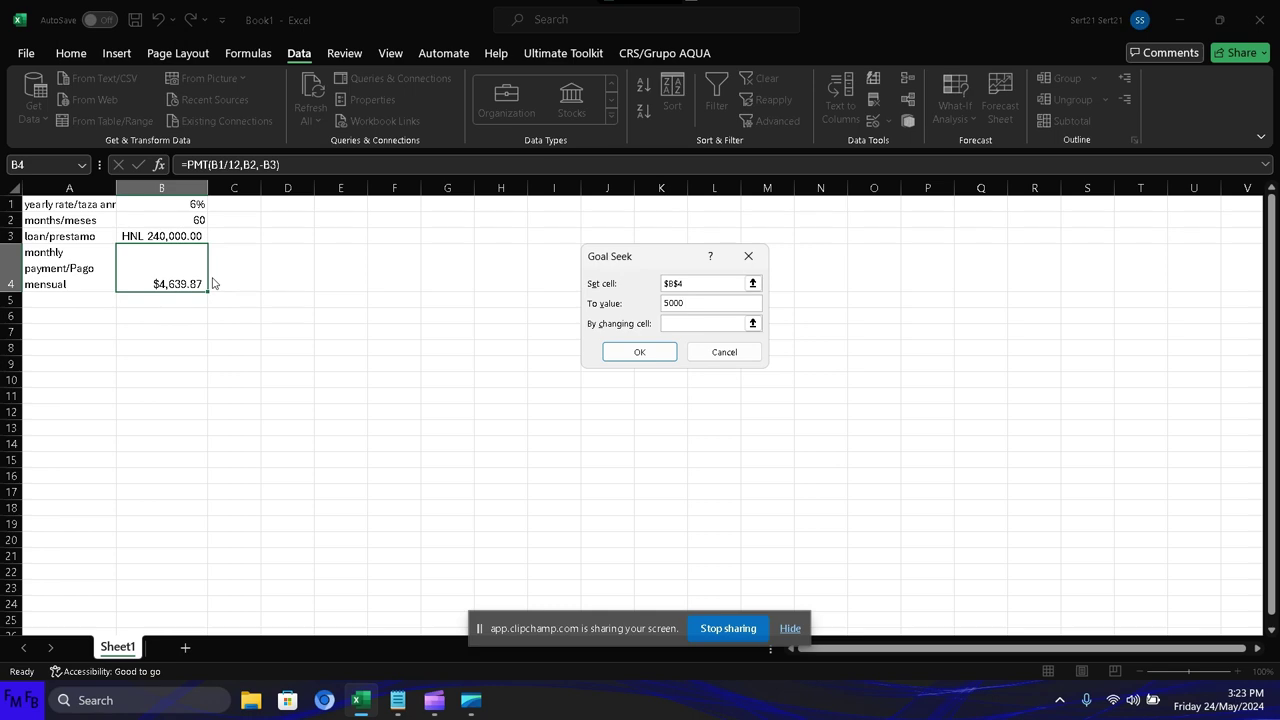
key(Tab)
click(178, 237)
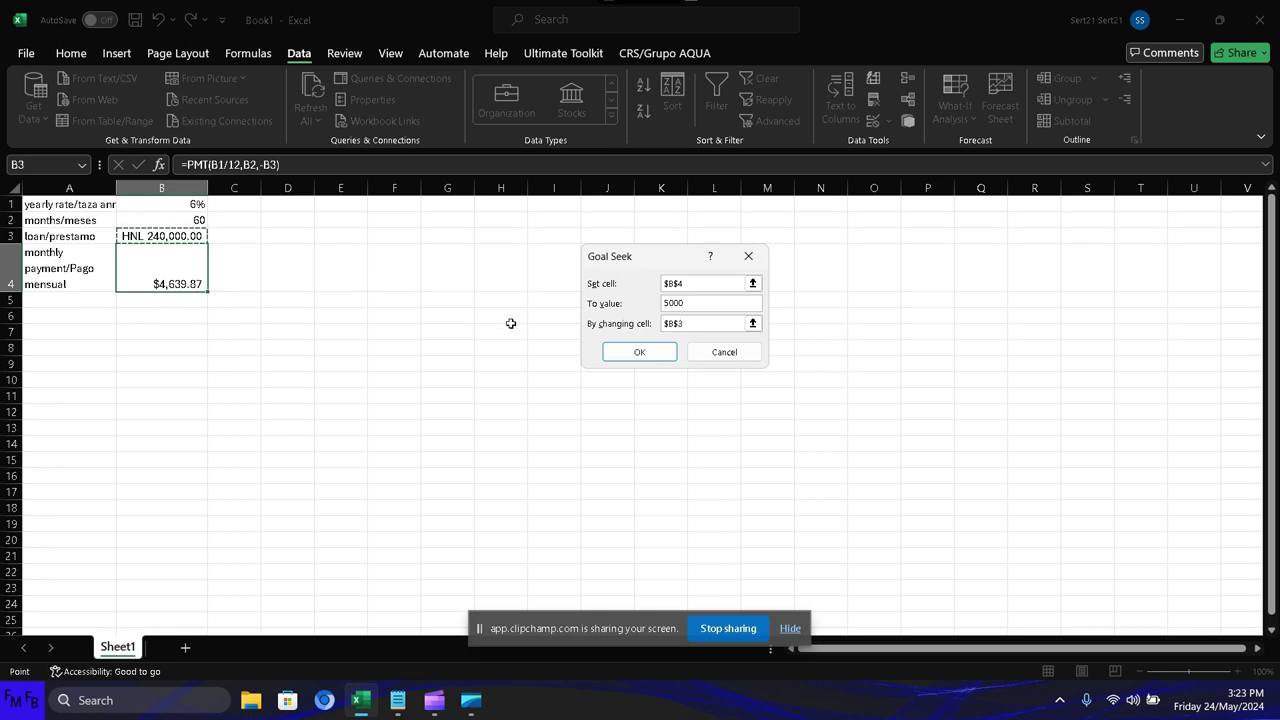
click(657, 356)
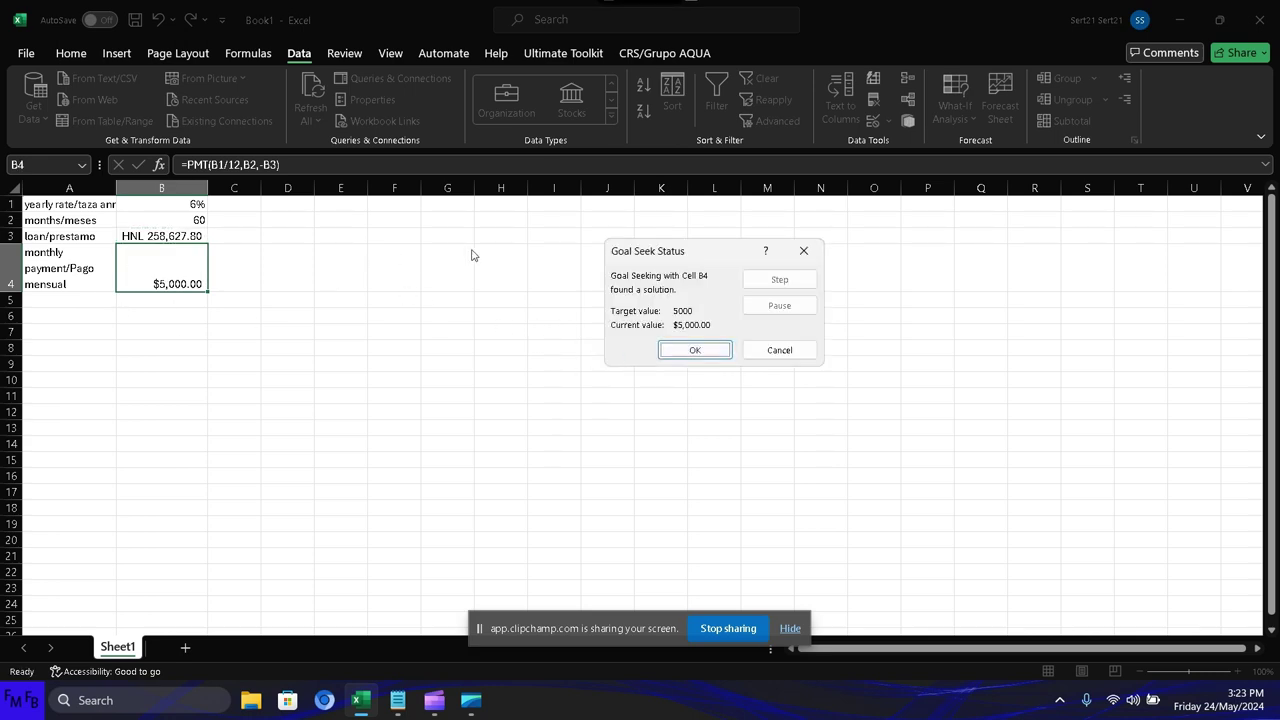
click(803, 251)
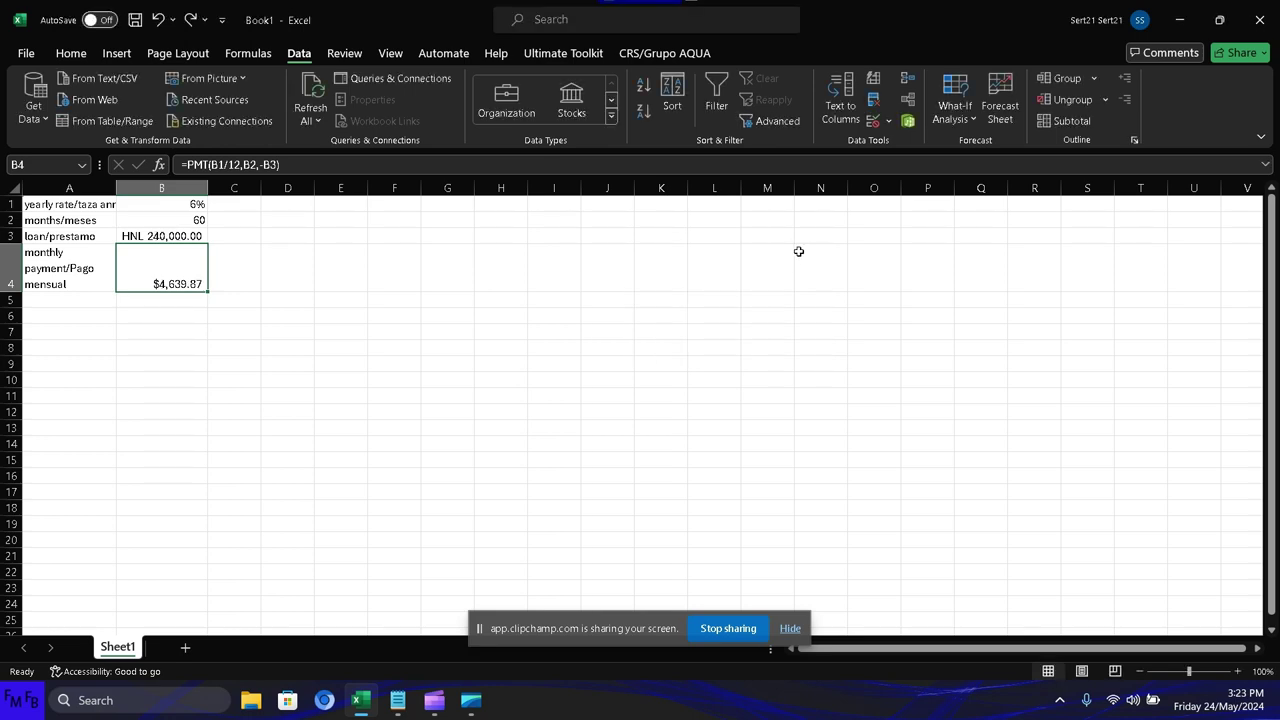